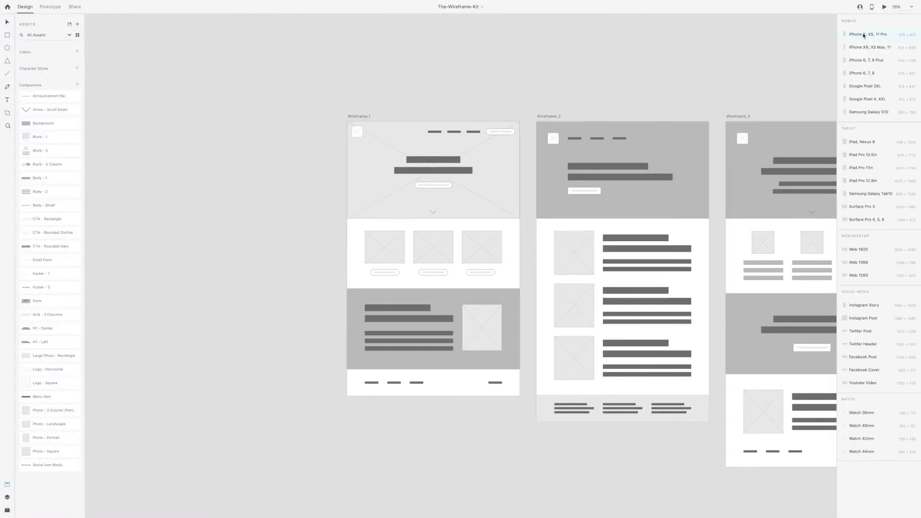
- Create the iPhone X artboard Mobile-Wireframe_1 beside Wireframe_1 with a Logo - Square placeholder
left_click(332, 119)
scroll(331, 158, "up", 5)
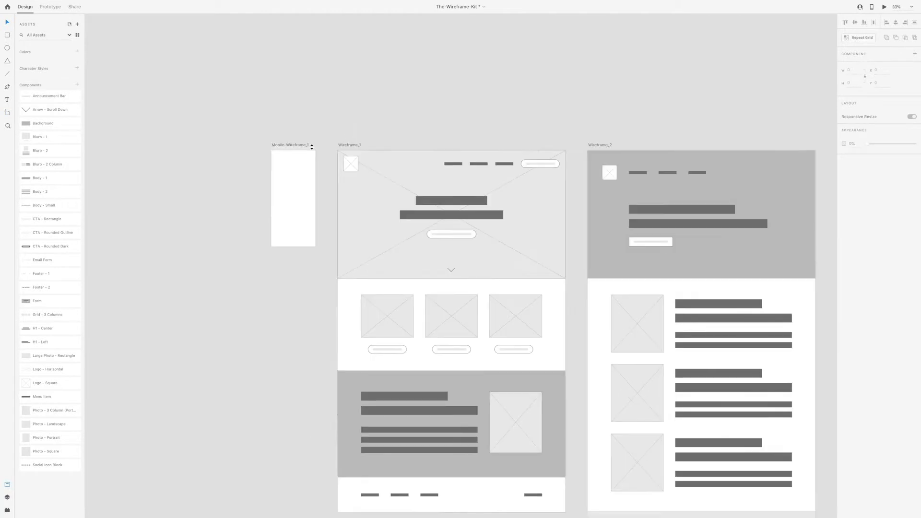
key("ctrl+v")
- Detach the logo placeholder from its component and show the layout grid on Mobile-Wireframe_1
right_click(251, 214)
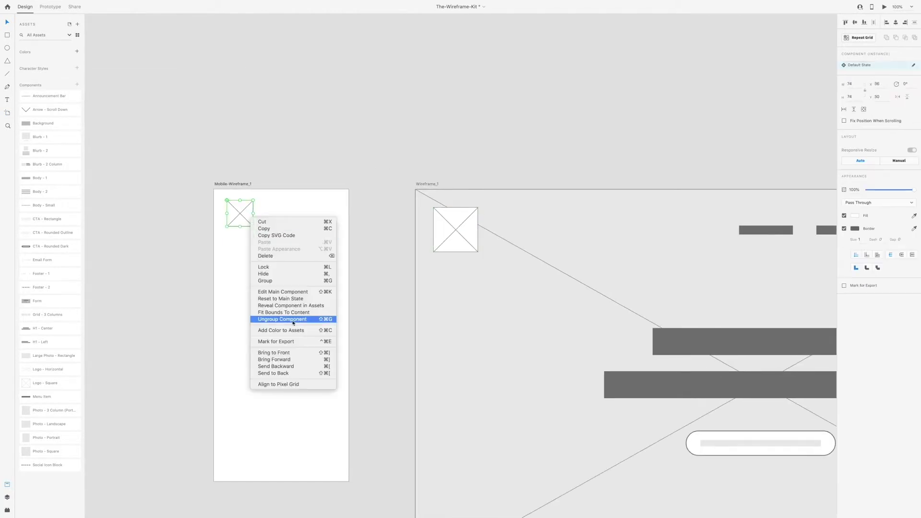
left_click(283, 317)
left_click(317, 242)
left_click(844, 221)
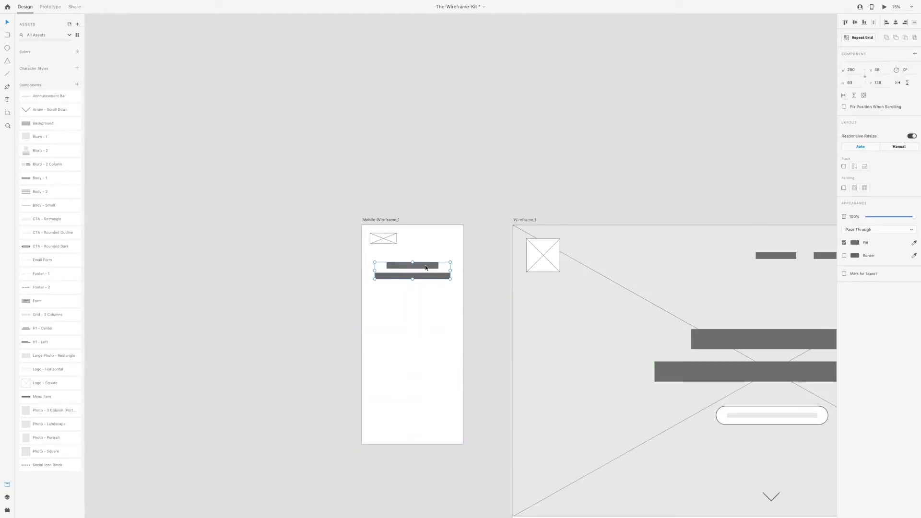
- Paste a large image placeholder and stretch it to fill the mobile hero
key("ctrl+v")
left_click_drag(493, 211, 498, 368)
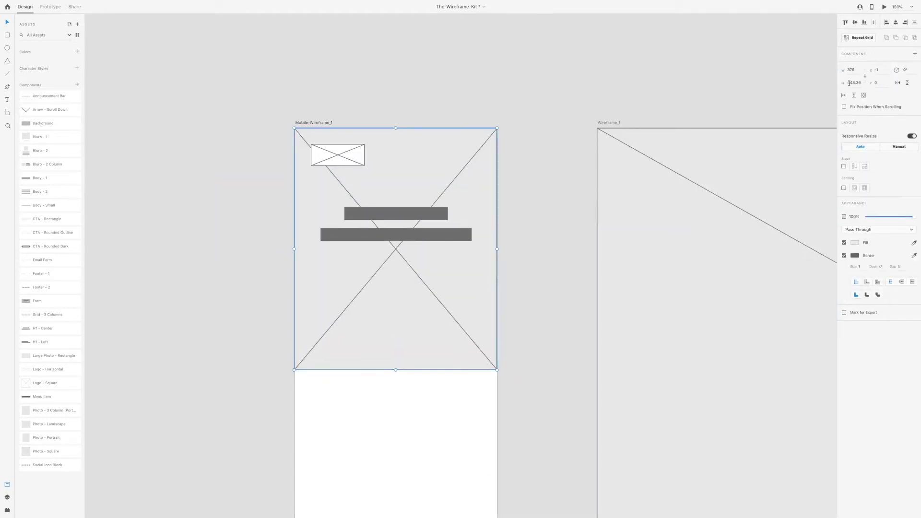
key("ctrl+minus")
key("ctrl+minus")
scroll(575, 336, "right", 3)
scroll(575, 336, "down", 2)
- Paste the CTA button and the scroll arrow into the mobile hero
key("ctrl+v")
scroll(479, 287, "up", 2)
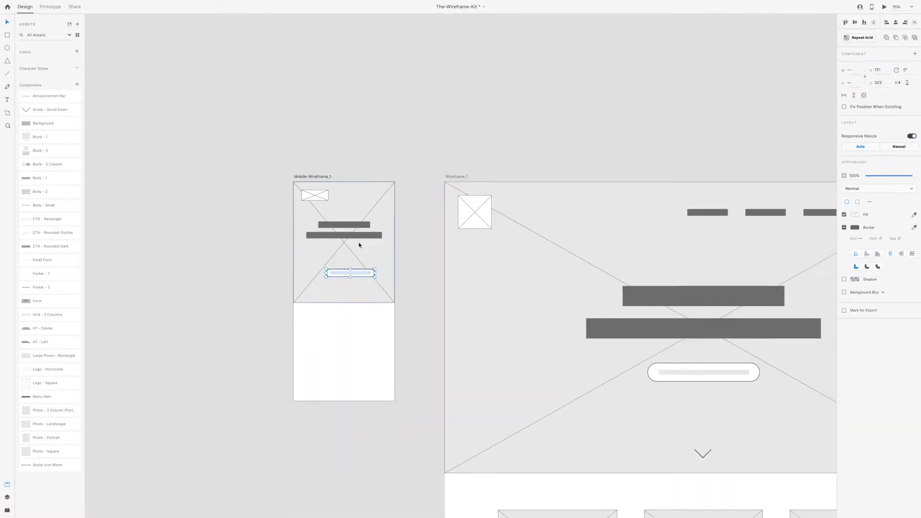
key("ctrl+plus")
key("ctrl+plus")
scroll(317, 268, "down", 3)
scroll(317, 269, "right", 2)
key("ctrl+v")
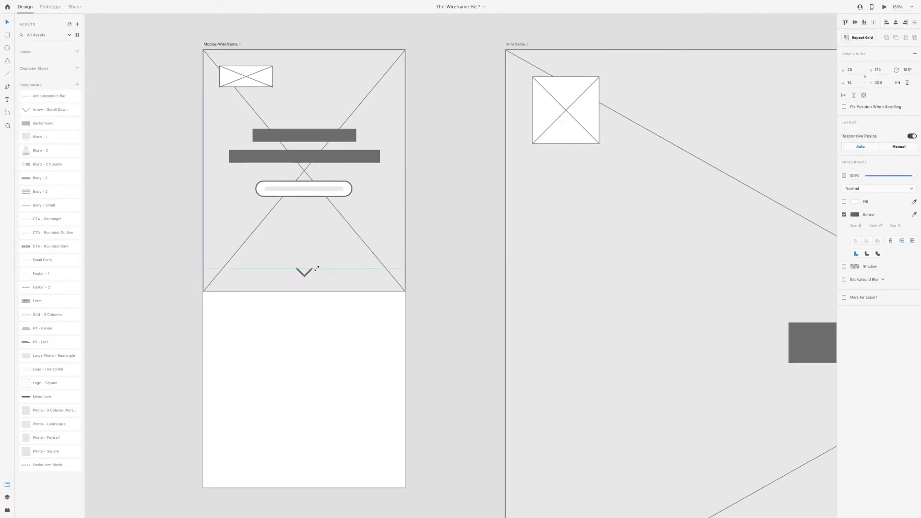
scroll(381, 227, "up", 1)
- Move the hamburger menu icon to the artboard's top-right corner
left_click(459, 170)
scroll(458, 171, "up", 2)
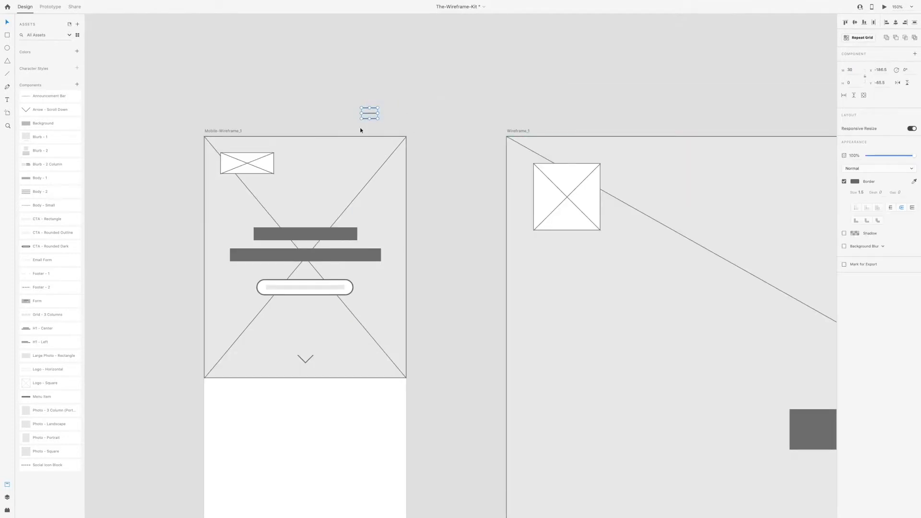
left_click_drag(369, 113, 382, 163)
scroll(501, 111, "left", 2)
scroll(501, 111, "up", 1)
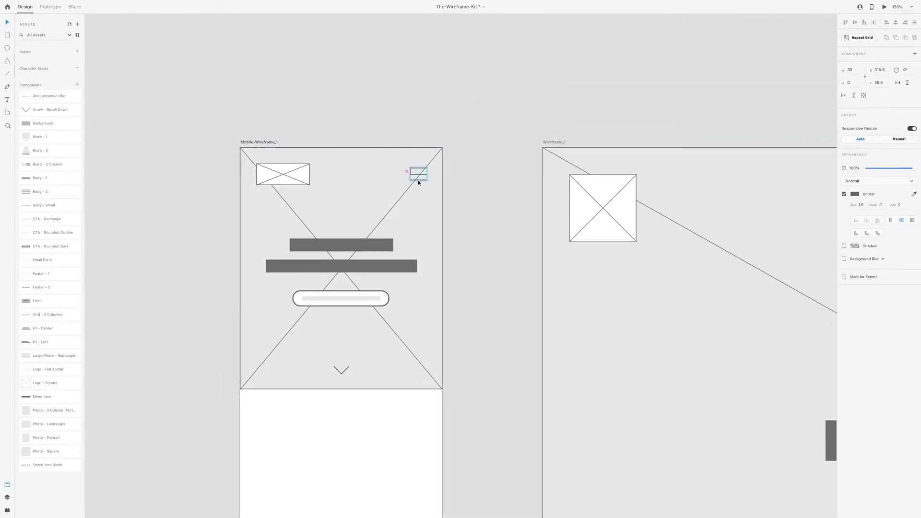
- Make the hamburger icon and the logo placeholder reusable components
key("ctrl+k")
left_click(284, 181)
key("ctrl+k")
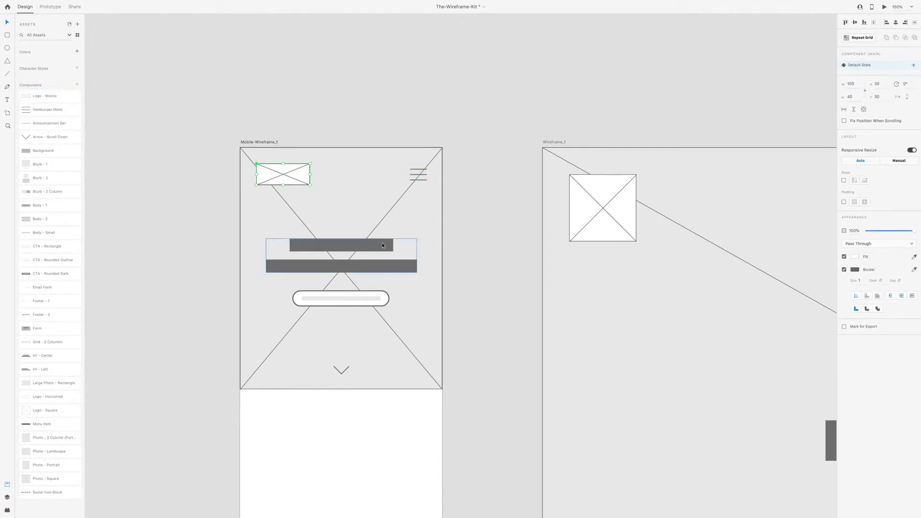
scroll(382, 245, "down", 1)
scroll(428, 230, "down", 3)
scroll(456, 155, "down", 10)
- Paste the photo-and-button block under the mobile hero
key("ctrl+v")
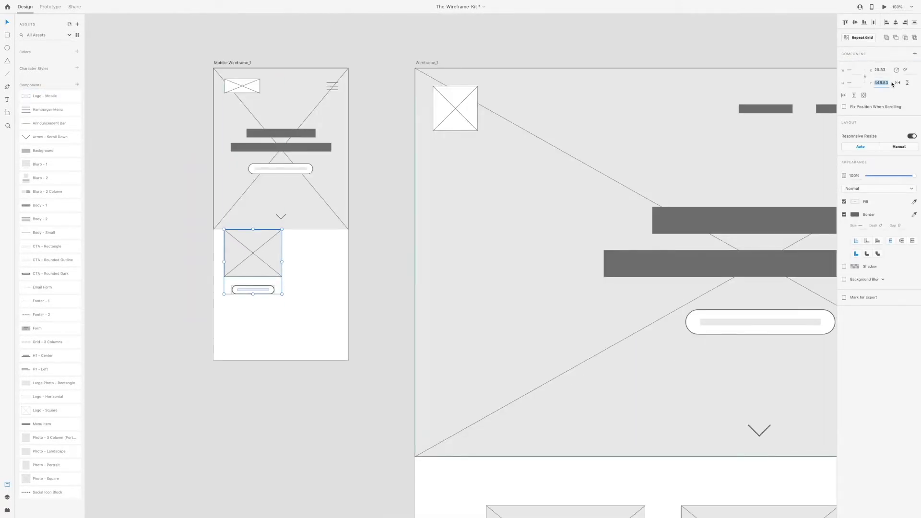
scroll(600, 289, "down", 3)
scroll(600, 290, "up", 2)
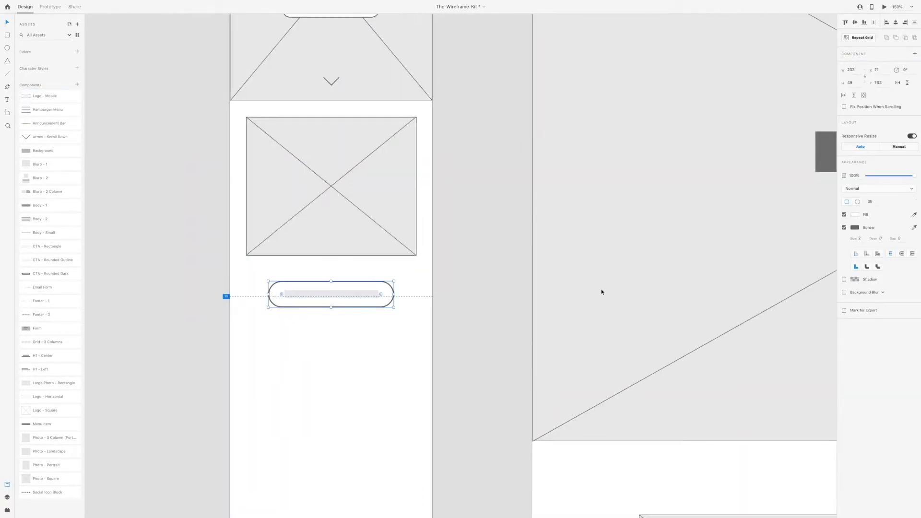
scroll(384, 273, "up", 5)
- Make the call-to-action button a main component
left_click(338, 251)
scroll(338, 251, "down", 4)
double_click(364, 341)
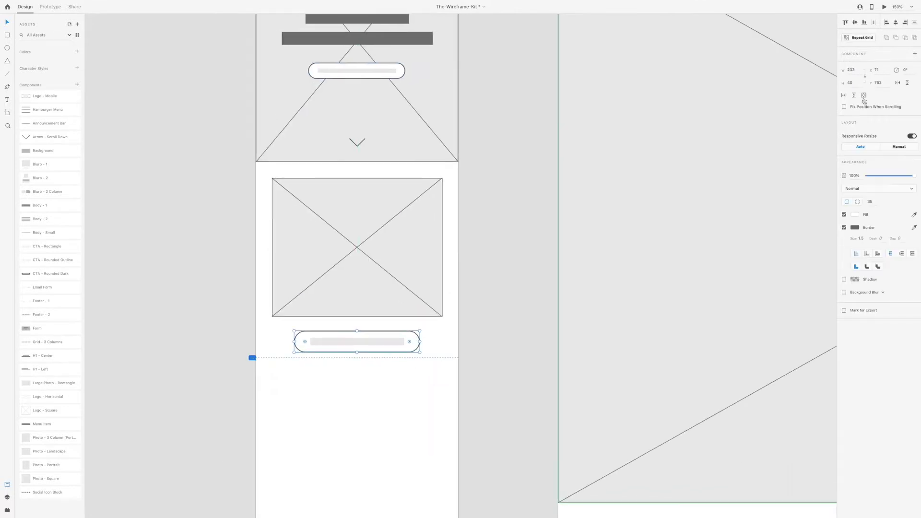
key("Escape")
key("super+k")
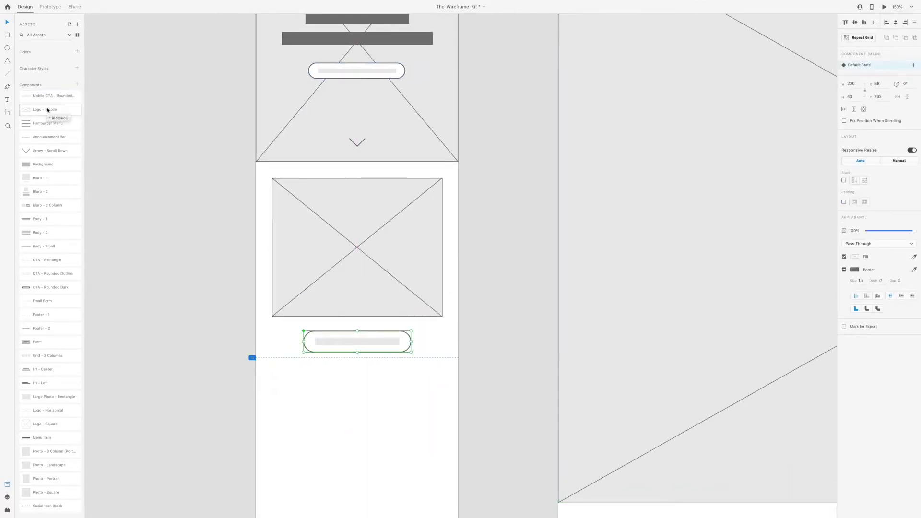
- Make the headline group a component named 'Mobile H1 - Center'
scroll(366, 136, "up", 6)
double_click(347, 230)
left_click(851, 83)
key("Escape")
key("super+k")
type("Mobile H1 - Center")
key("Return")
- Make the scroll arrow a component named 'Mobile Arrow Scroll'
left_click(346, 355)
key("super+k")
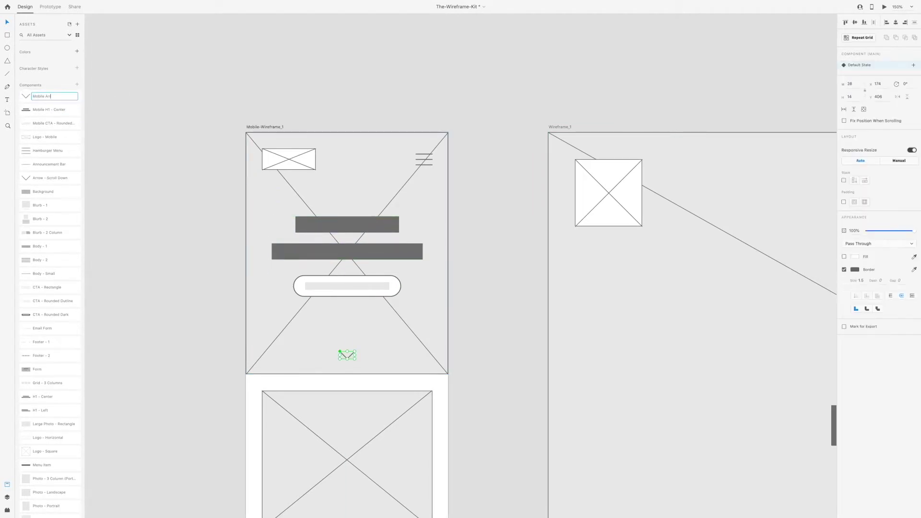
type("Mobile Arrow Scroll")
key("Return")
- Make the mobile photo placeholder a component
scroll(312, 196, "down", 5)
left_click(312, 196)
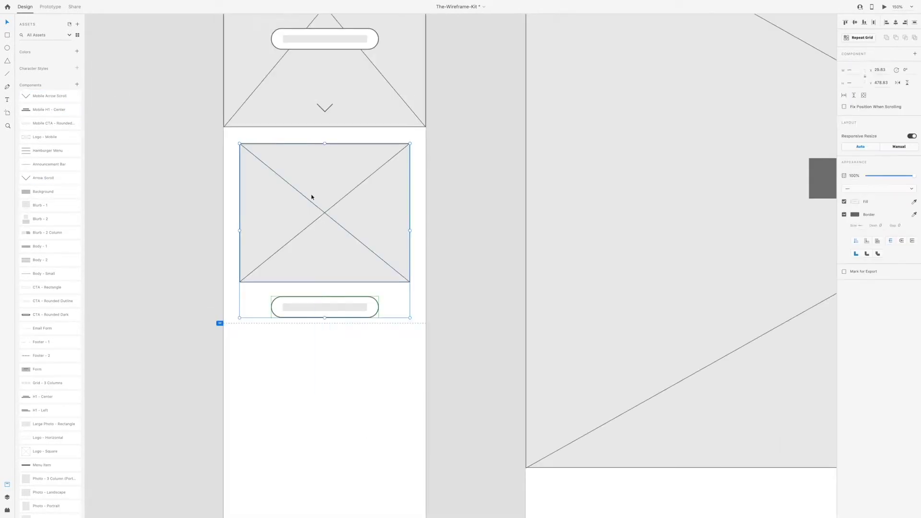
scroll(411, 146, "up", 5)
scroll(491, 430, "down", 8)
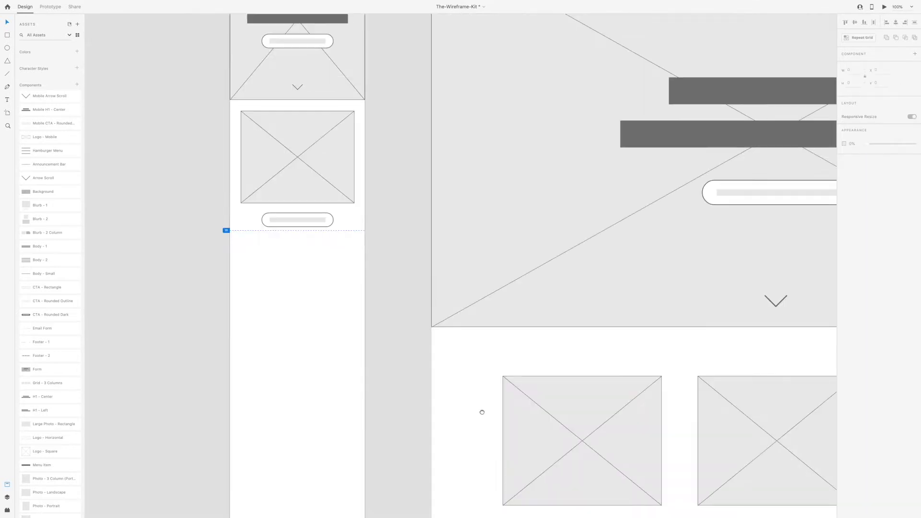
scroll(455, 422, "down", 2)
scroll(610, 434, "up", 3)
left_click(313, 227)
key("super+k")
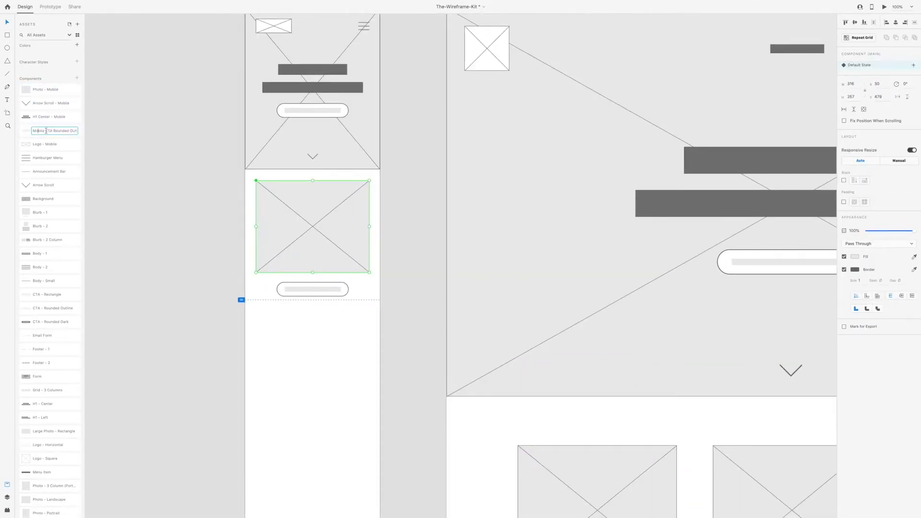
key("Return")
- Make the photo-and-button block a component named 'Body Small - Desktop'
scroll(274, 208, "up", 1)
left_click(273, 208)
key("super+k")
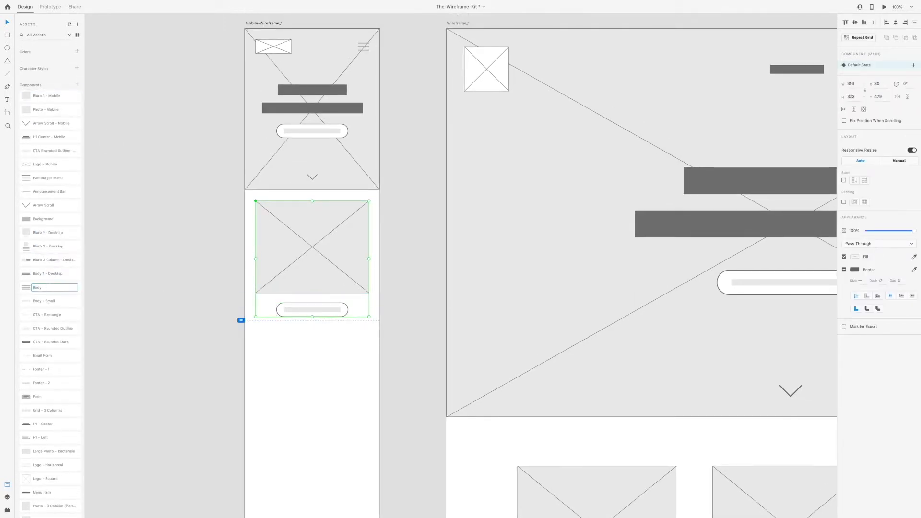
type("Body Small - Desktop")
key("Return")
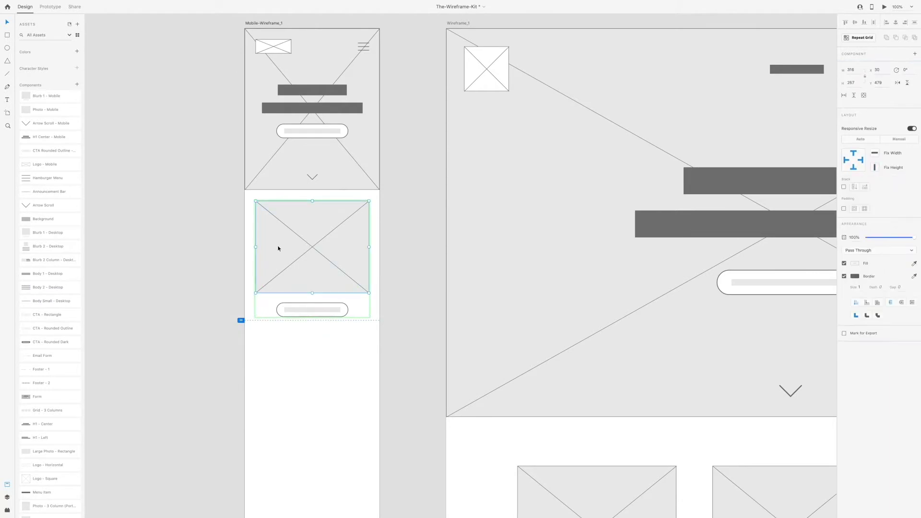
left_click(253, 203)
- Paste a heading into the grey block and make it a main component
left_click(252, 203)
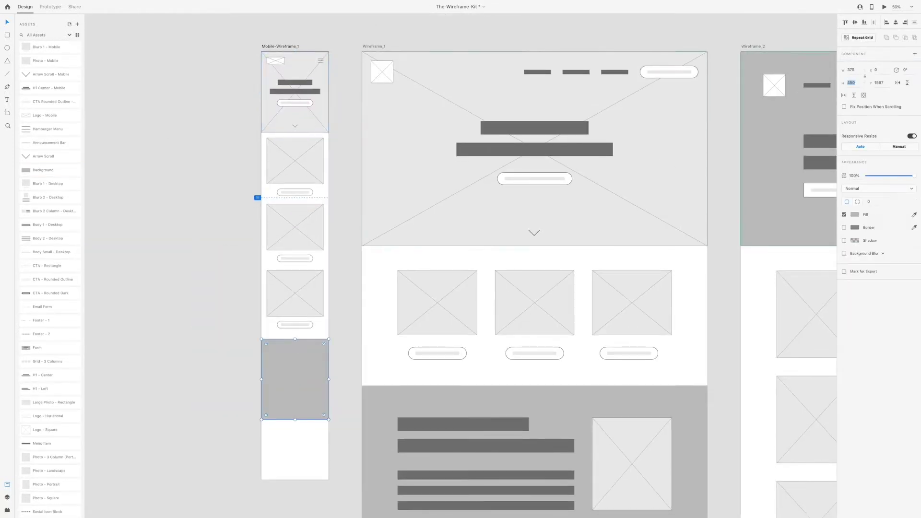
key("ctrl+v")
key("ctrl+k")
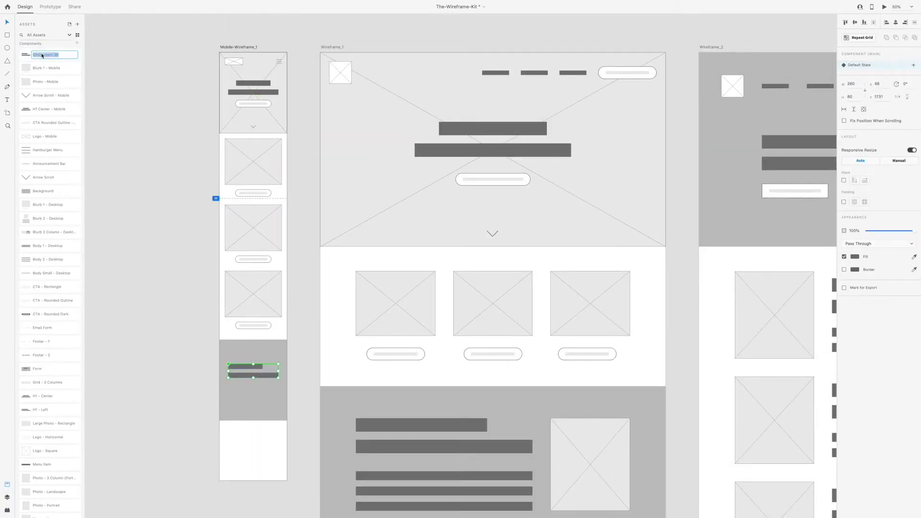
- Place a three-line body text and a photo placeholder in the grey section as components
left_click_drag(48, 261, 288, 297)
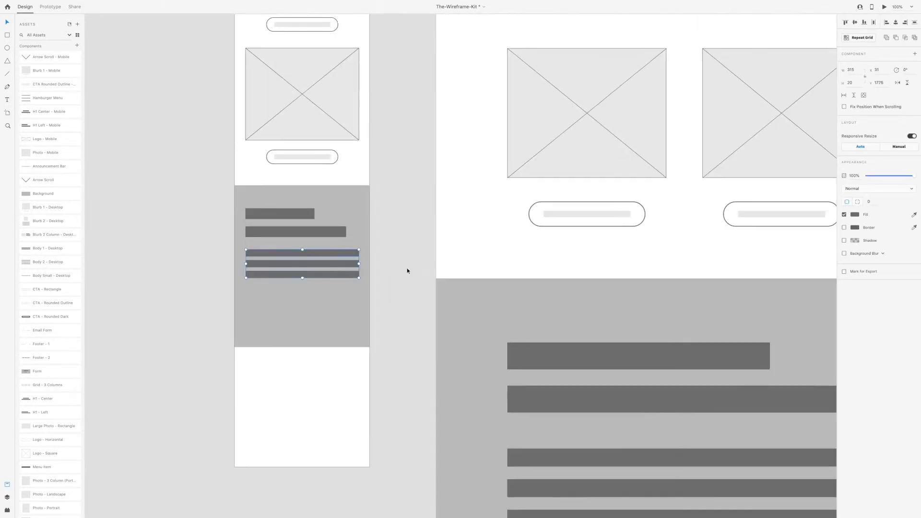
scroll(406, 267, "up", 1)
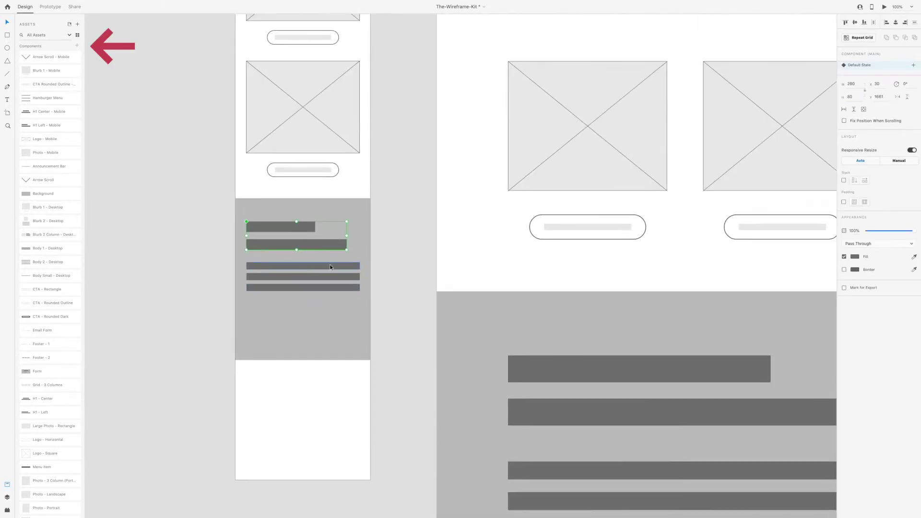
left_click(76, 45)
left_click_drag(46, 165, 358, 320)
key("ctrl+k")
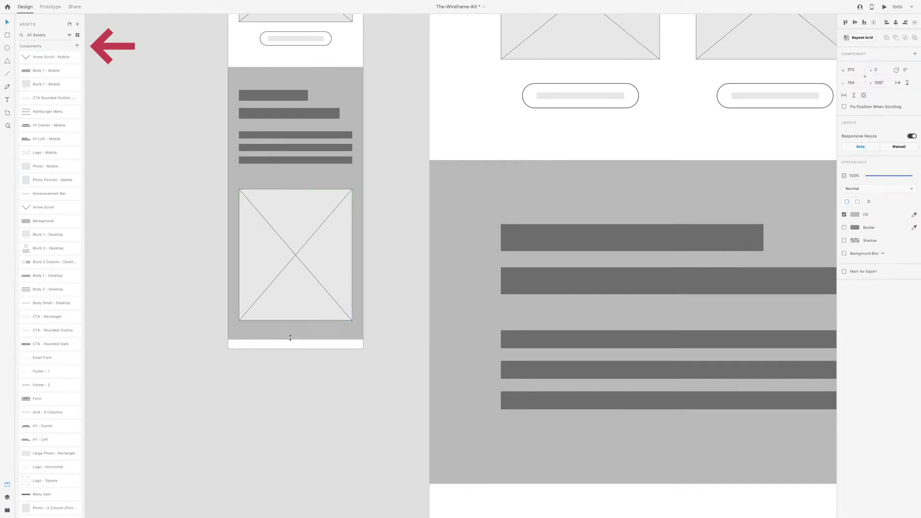
- Turn the grey block into a component named 'Background - Mobile'
scroll(267, 117, "up", 2)
double_click(336, 326)
scroll(343, 333, "up", 6)
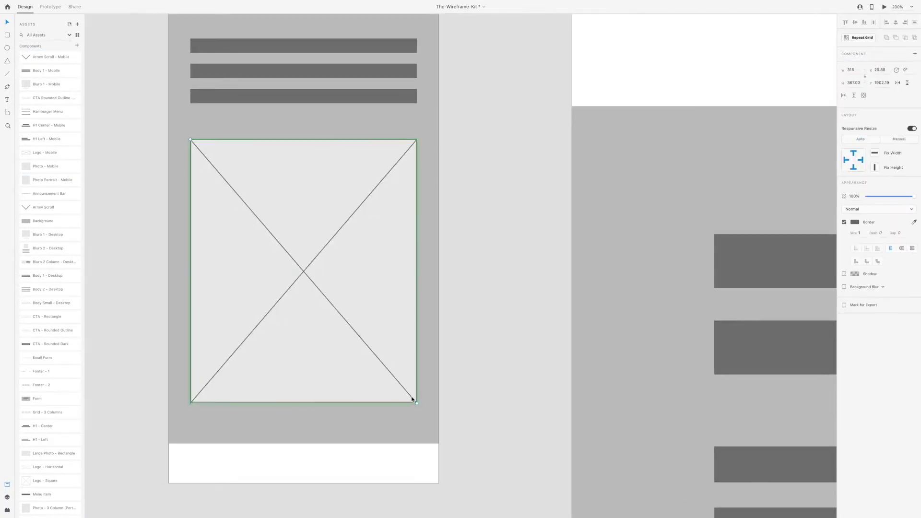
scroll(395, 324, "down", 5)
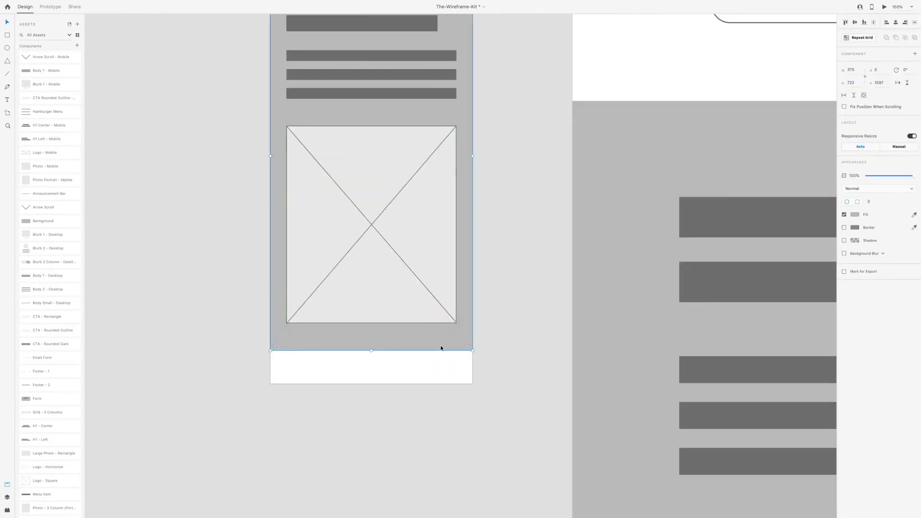
key("ctrl+k")
double_click(446, 317)
scroll(446, 316, "up", 6)
scroll(523, 311, "left", 4)
scroll(243, 308, "down", 6)
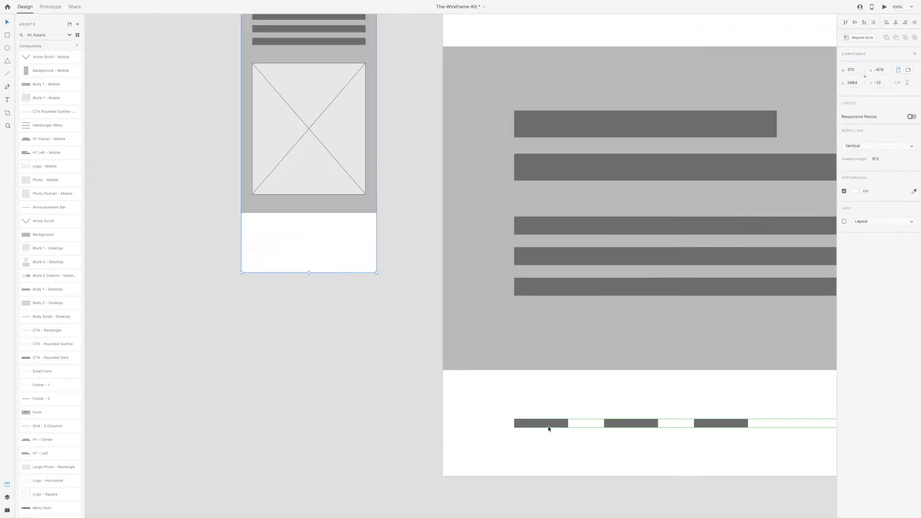
- Add three footer bars as the 'Footer - Mobile' component and trim the artboard below them
left_click_drag(48, 330, 394, 328)
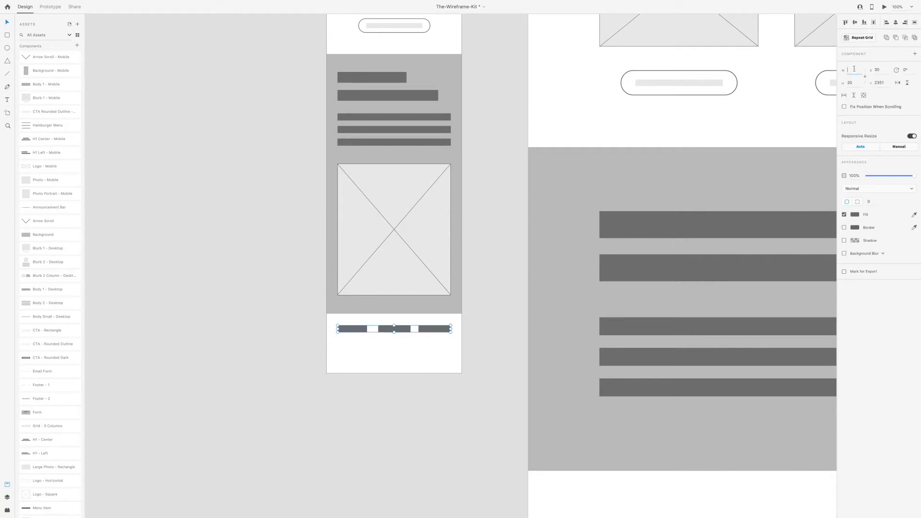
left_click(368, 331)
key("ctrl+k")
type("Footer - Mobile")
key("Return")
left_click_drag(393, 373, 393, 347)
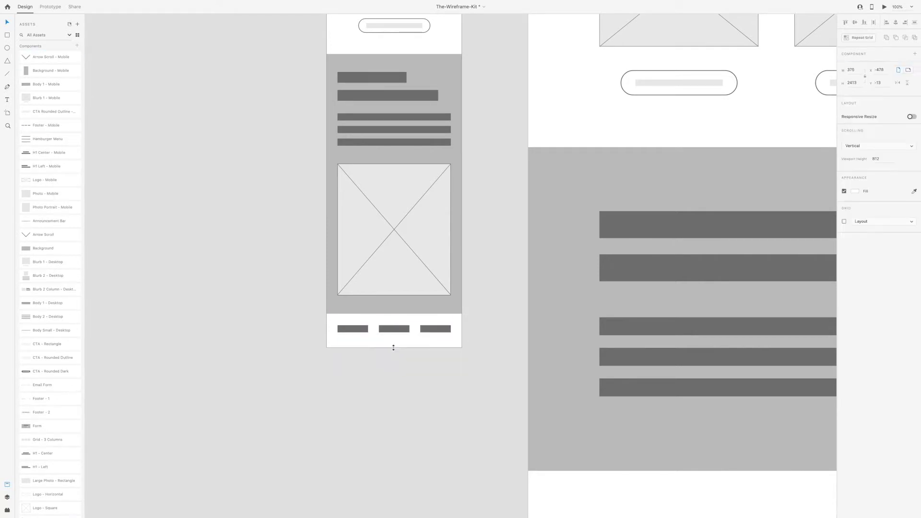
scroll(203, 310, "down", 6)
- Duplicate the mobile artboard as Mobile-Wireframe_2 beside Wireframe_2
left_click_drag(381, 146, 357, 145)
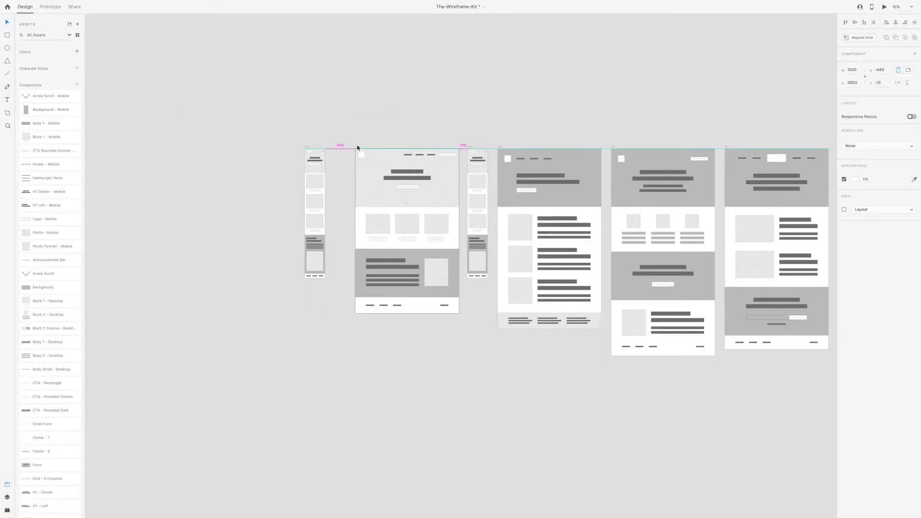
scroll(391, 205, "up", 5)
scroll(391, 205, "down", 5)
- Shorten the header background and snap the two title bars to centre
left_click_drag(378, 462, 378, 225)
scroll(359, 284, "up", 5)
left_click(306, 192)
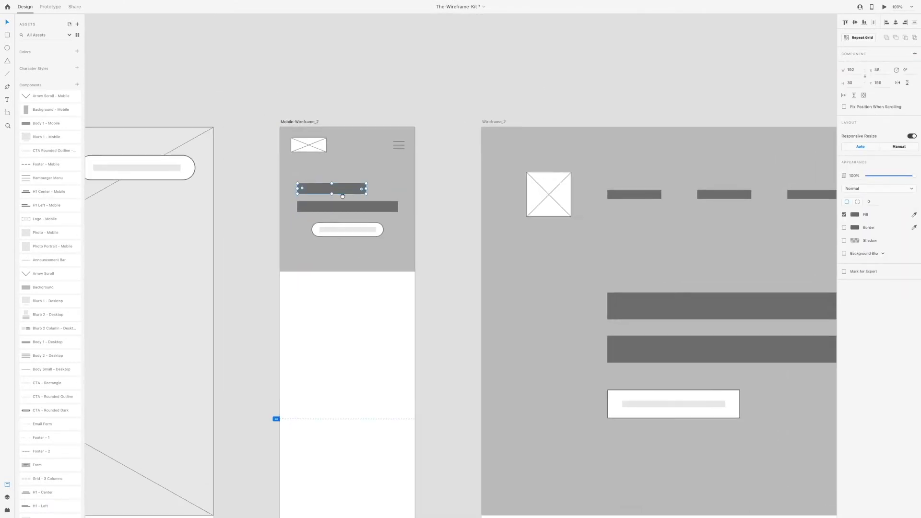
left_click_drag(306, 191, 308, 187)
- Edit the shape inside the CTA button, then exit editing
left_click(308, 229)
double_click(308, 228)
scroll(331, 261, "up", 2)
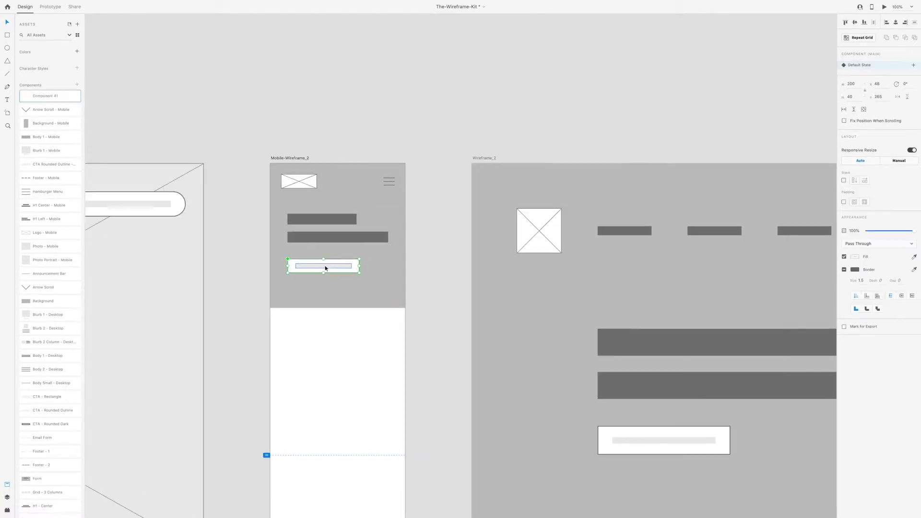
scroll(331, 341, "down", 5)
key("Escape")
key("Escape")
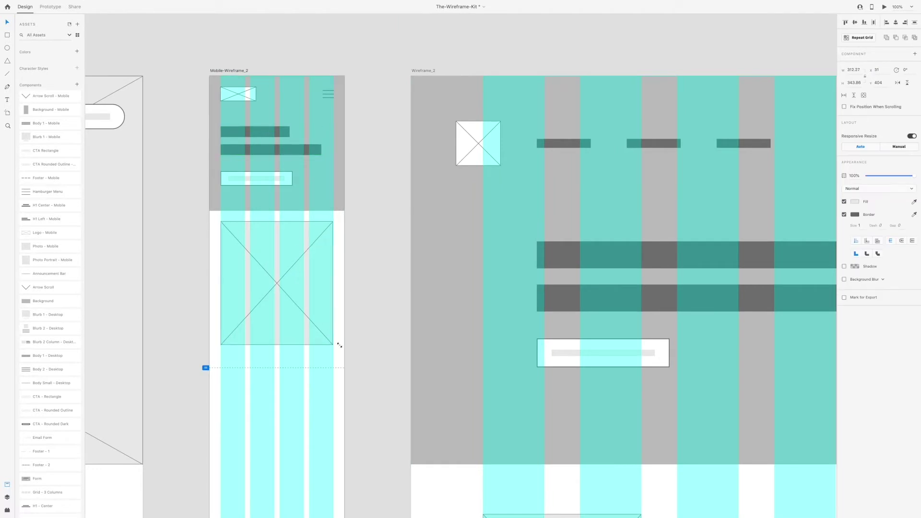
scroll(494, 201, "up", 3)
scroll(493, 202, "down", 6)
- Select the placeholder image and bring up its component options
left_click(137, 253)
scroll(154, 269, "up", 3)
scroll(549, 181, "down", 5)
right_click(553, 252)
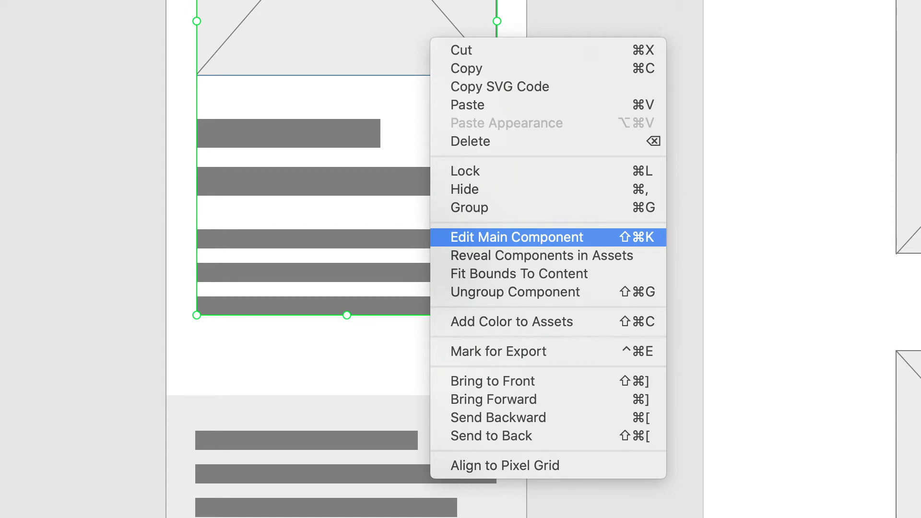
- Go to the main component and set its position to 375+4
left_click(517, 237)
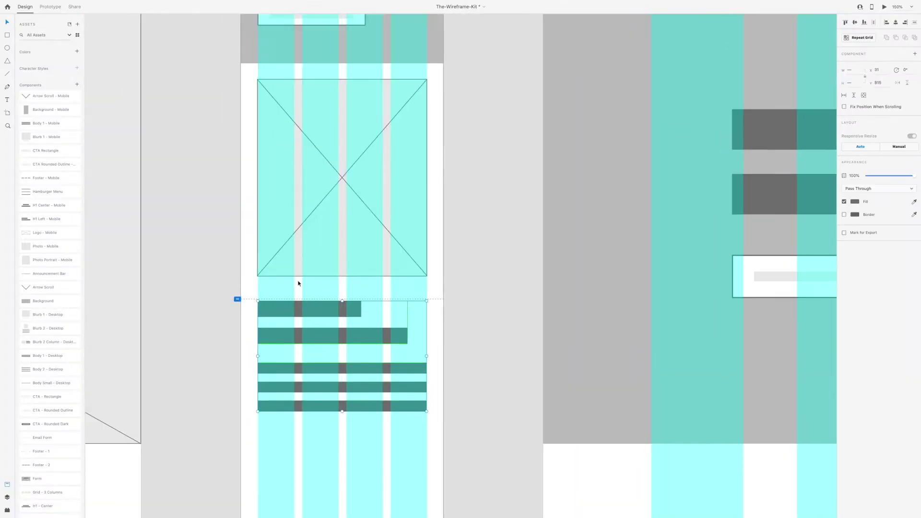
scroll(407, 387, "up", 2)
scroll(408, 387, "down", 5)
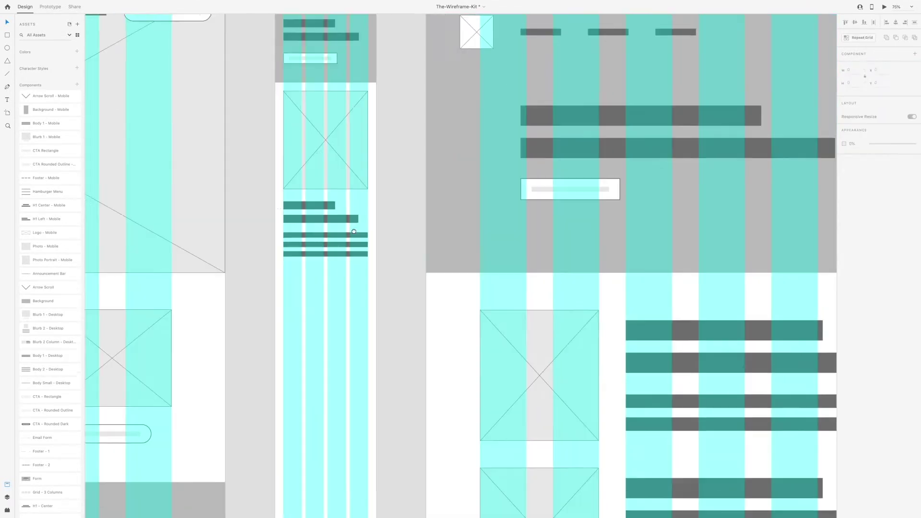
type("375+4")
left_click(393, 379)
scroll(393, 379, "down", 5)
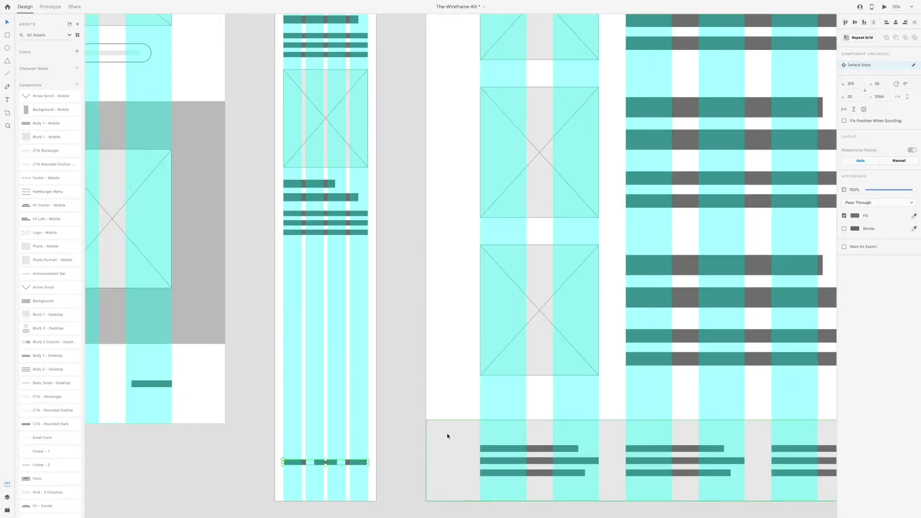
- Undo the trial edits and make the grey footer block 'Footer 2 - Mobile'
key("ctrl+z")
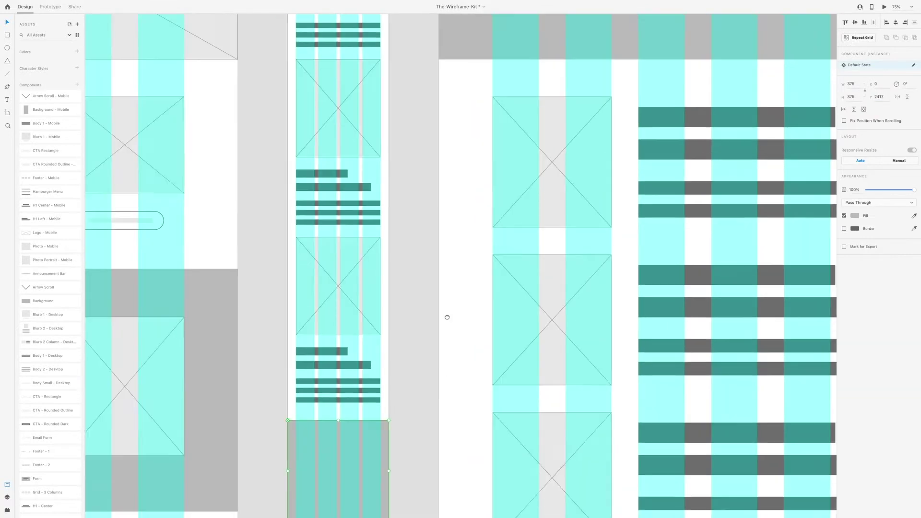
key("ctrl+z")
key("ctrl+z")
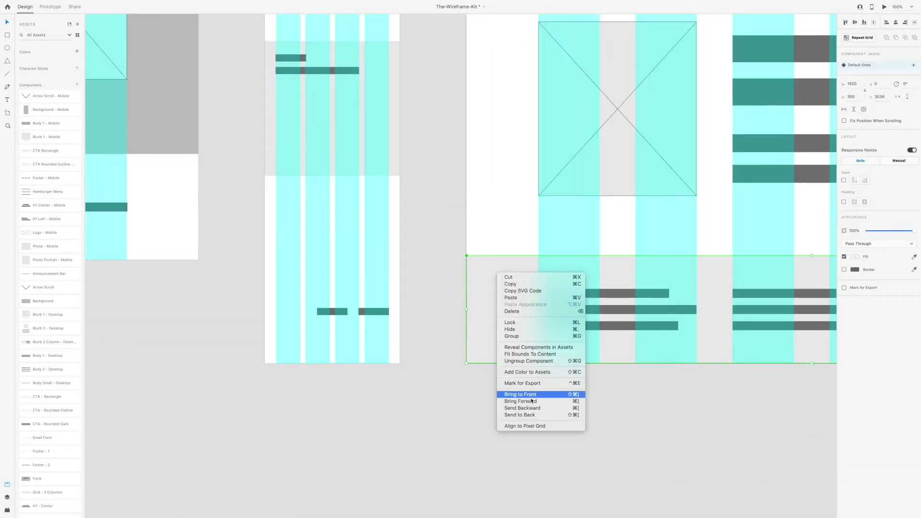
key("Escape")
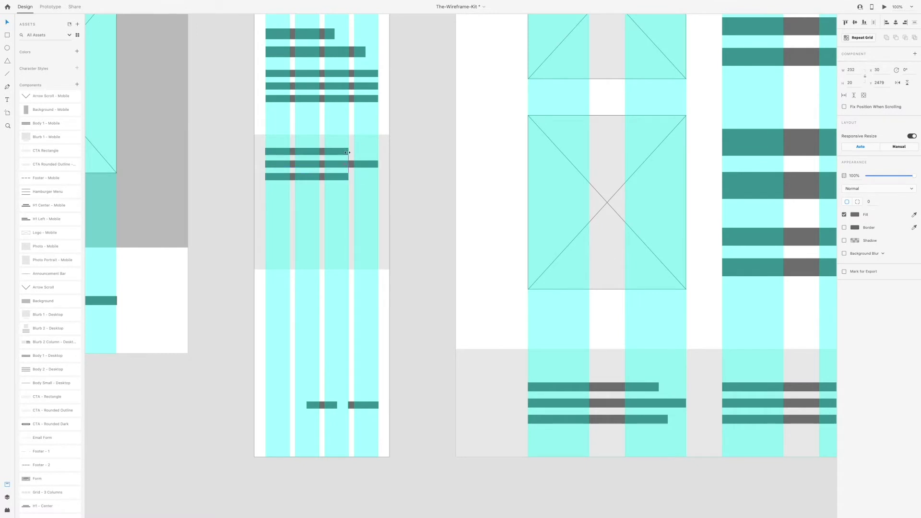
key("ctrl+z")
key("ctrl+z")
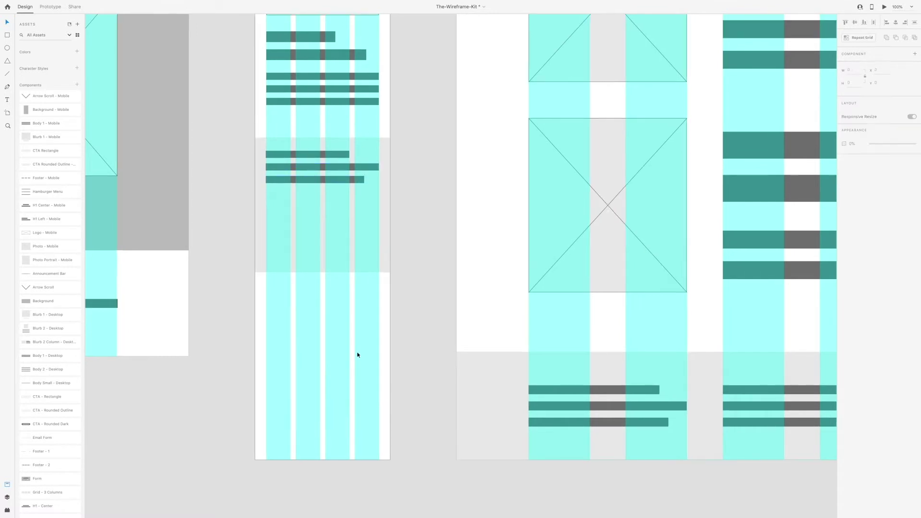
key("ctrl+z")
key("ctrl+z")
key("ctrl+z")
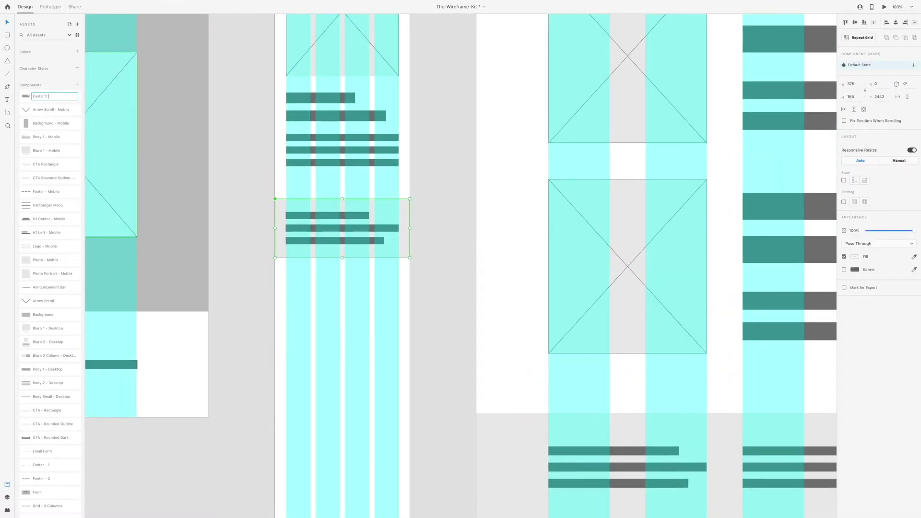
scroll(314, 267, "down", 10)
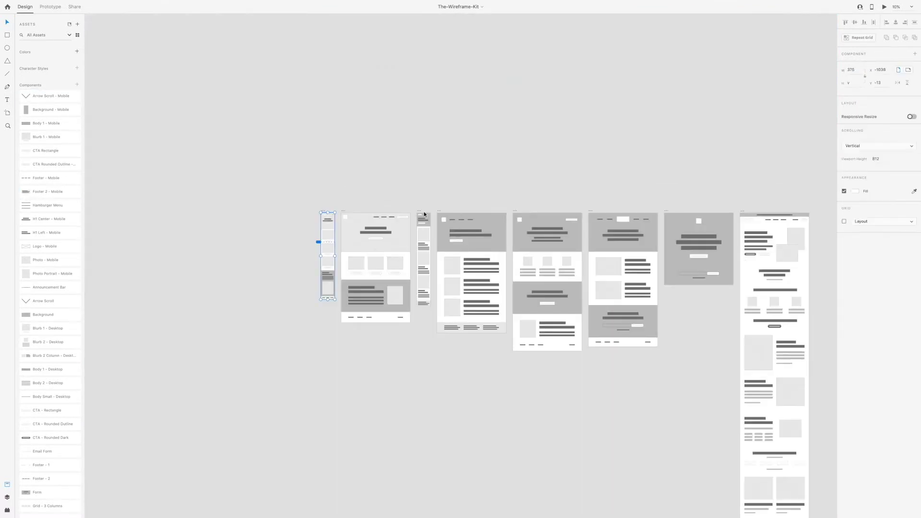
- Locate the desktop title bars' main component in the Assets panel
key("ctrl+z")
key("ctrl+z")
key("ctrl+z")
key("ctrl+z")
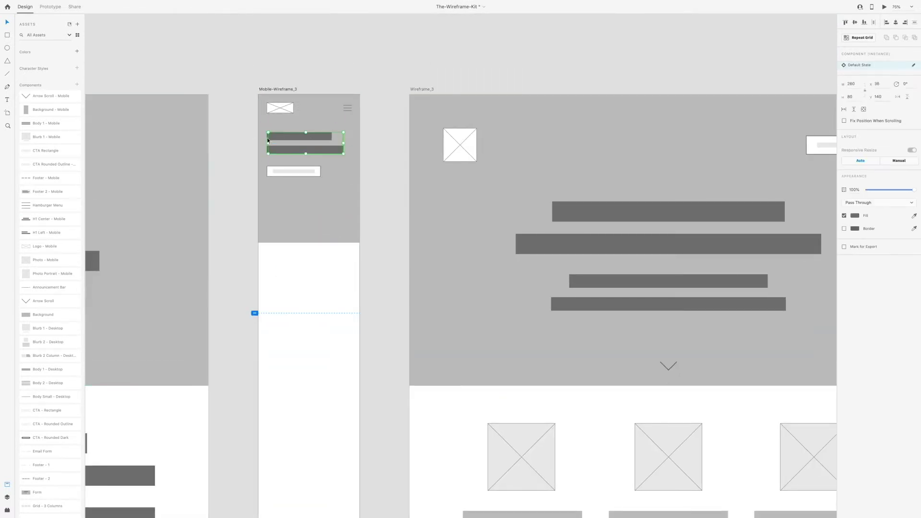
right_click(606, 278)
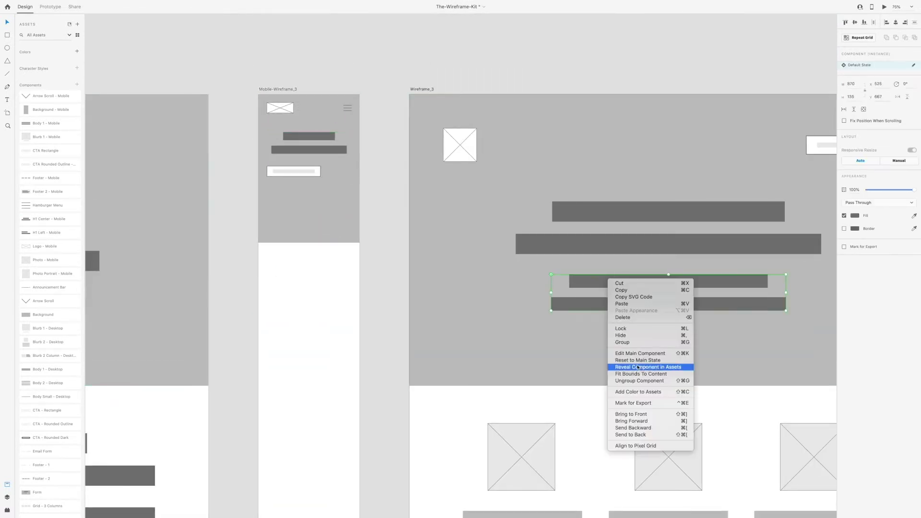
left_click(623, 366)
scroll(356, 258, "up", 3)
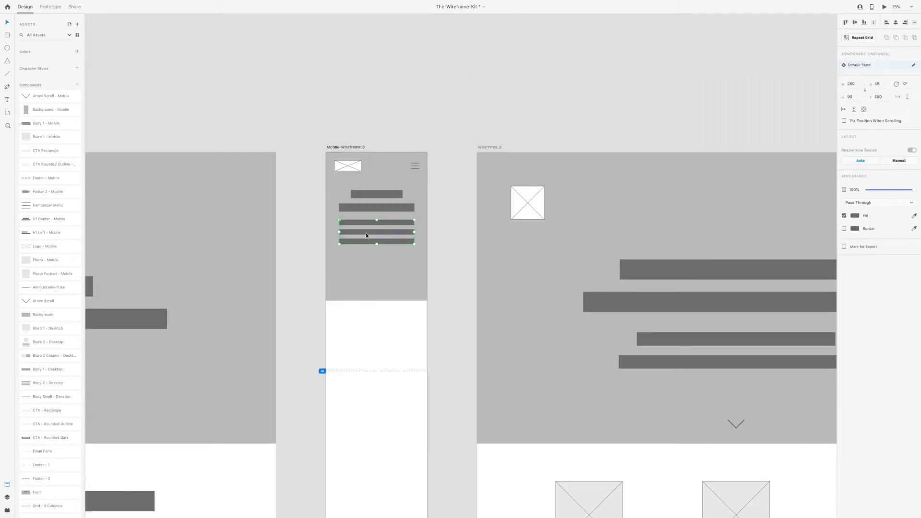
key("ctrl+z")
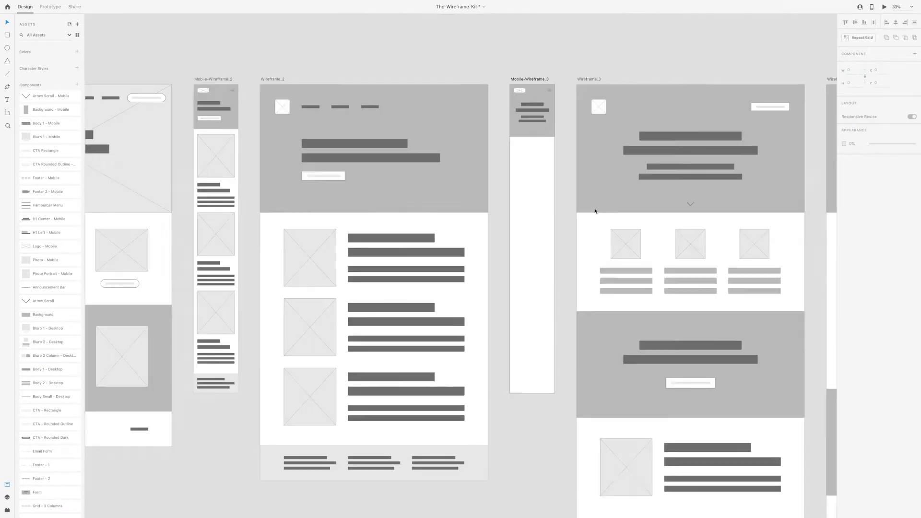
right_click(247, 184)
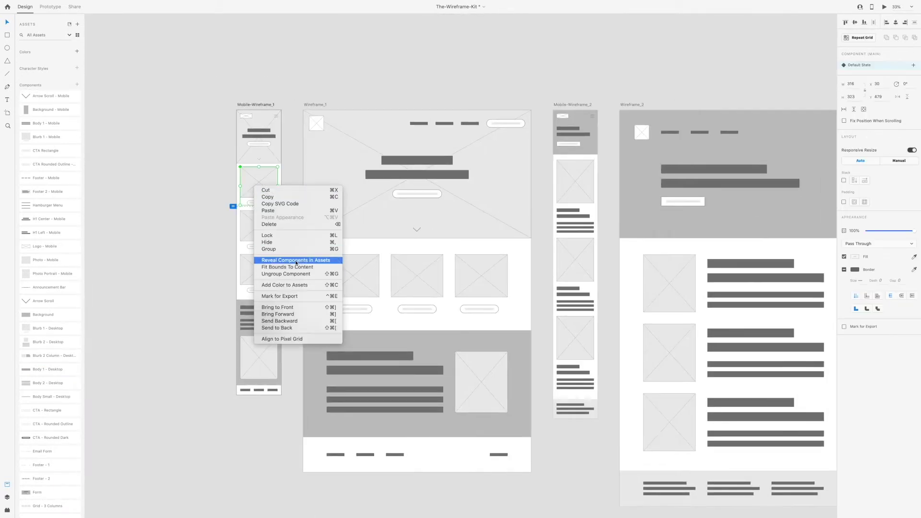
left_click(283, 261)
- Make the first image in Mobile-Wireframe_2 a component named 'Photo Square - Mobile'
left_click(562, 161)
key("ctrl+1")
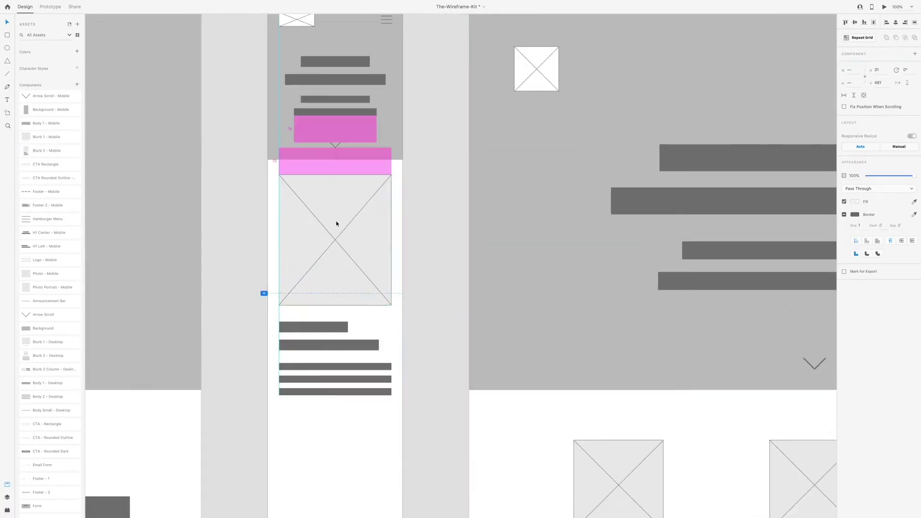
key("ctrl+k")
double_click(41, 96)
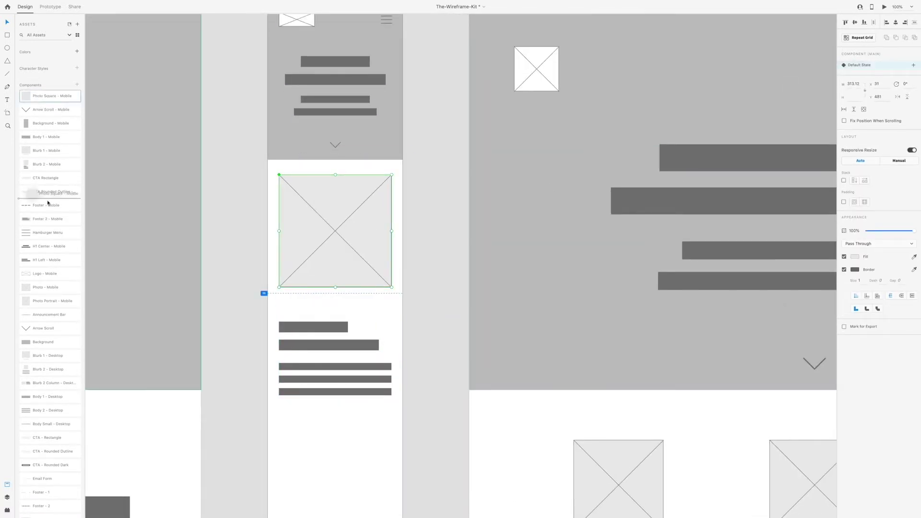
- Move the blurb's text bars and photo placeholder up under the photo
scroll(359, 115, "down", 3)
scroll(359, 115, "right", 1)
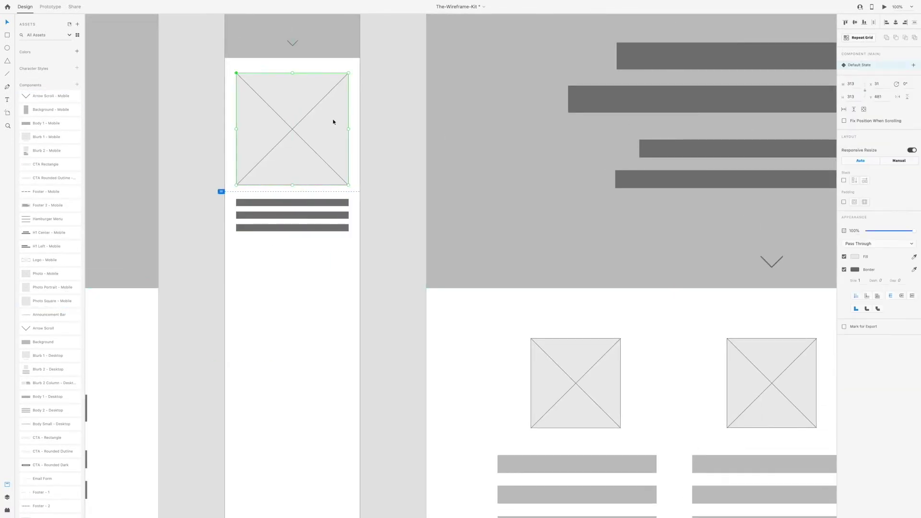
scroll(300, 195, "down", 2)
scroll(300, 195, "right", 1)
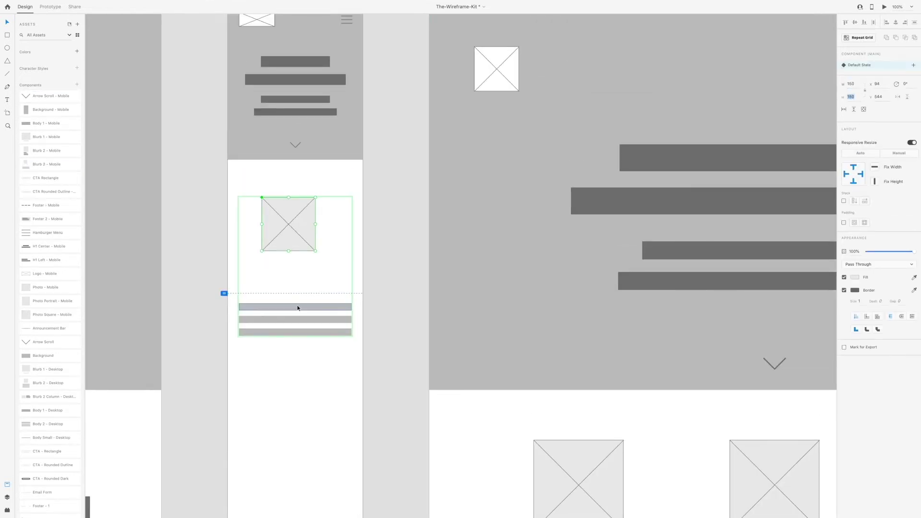
left_click_drag(298, 308, 309, 257)
left_click_drag(309, 224, 309, 195)
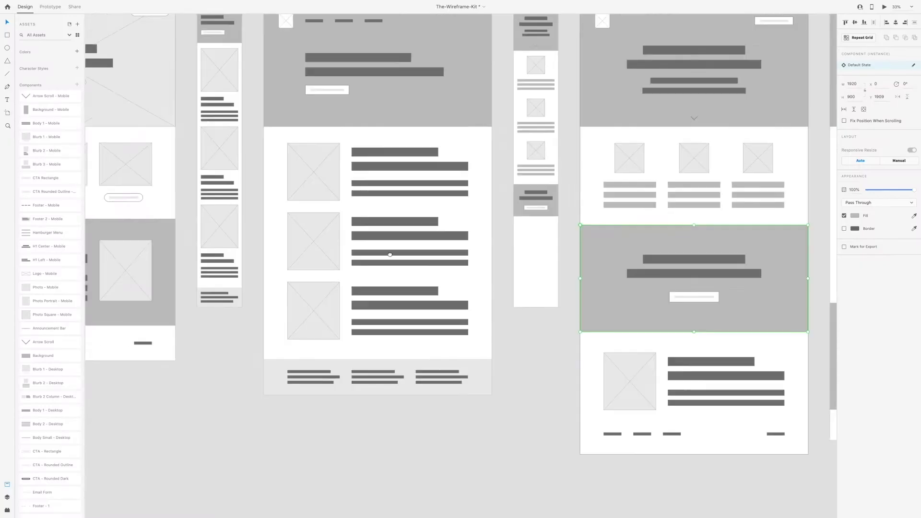
- Draw a white backing rectangle behind the three footer links
scroll(504, 257, "right", 2)
scroll(294, 263, "up", 5)
scroll(281, 262, "down", 6)
scroll(281, 262, "down", 10)
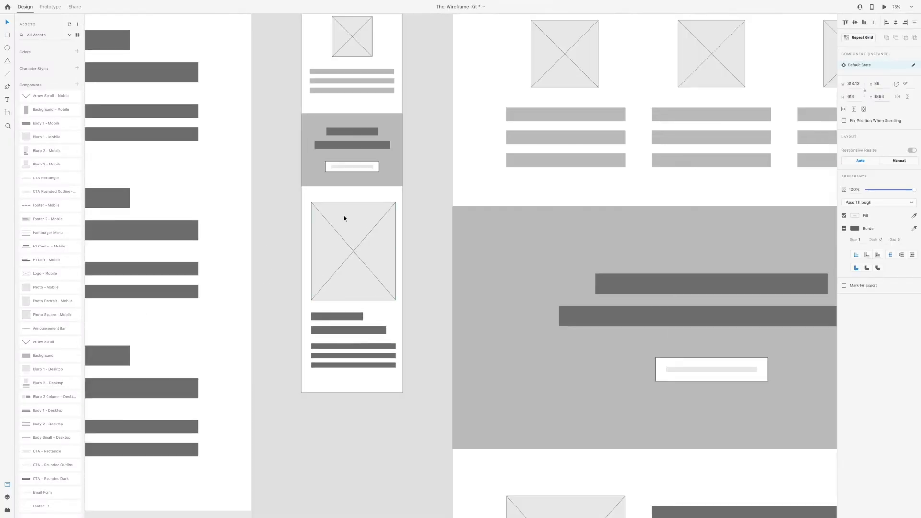
scroll(349, 221, "down", 5)
key("r")
left_click_drag(235, 213, 336, 236)
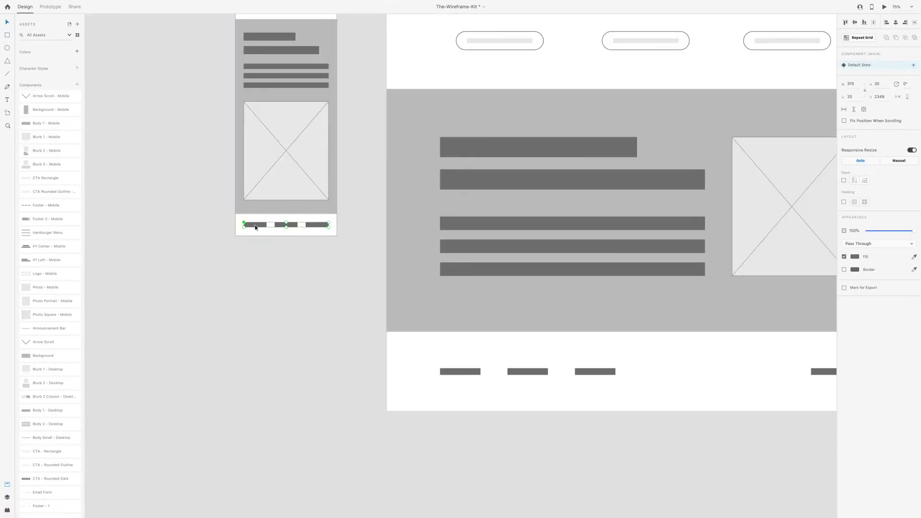
- Save the footer rectangle and its links as a renamed reusable component
mouse_move(256, 228)
left_mouse_down()
mouse_move(343, 384)
mouse_move(247, 234)
left_mouse_up()
key("ctrl+k")
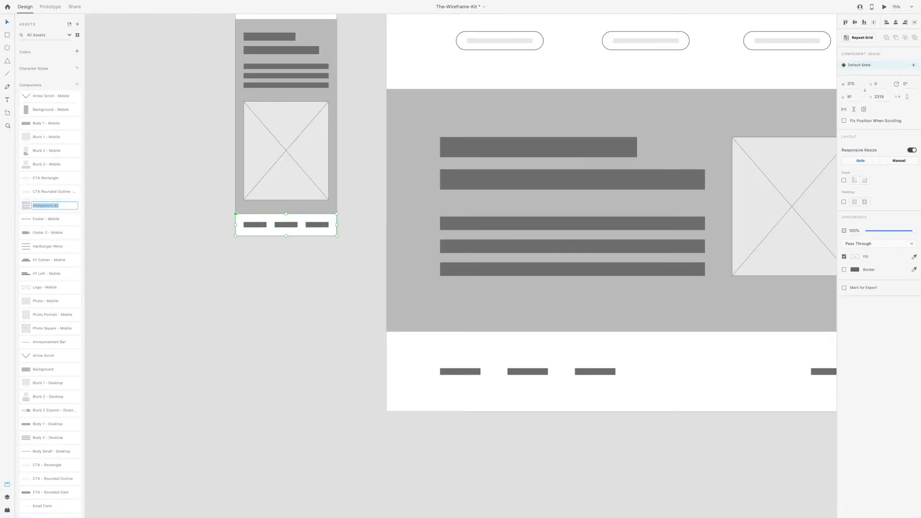
key("ctrl+z")
scroll(433, 277, "up", 10)
left_click(366, 325)
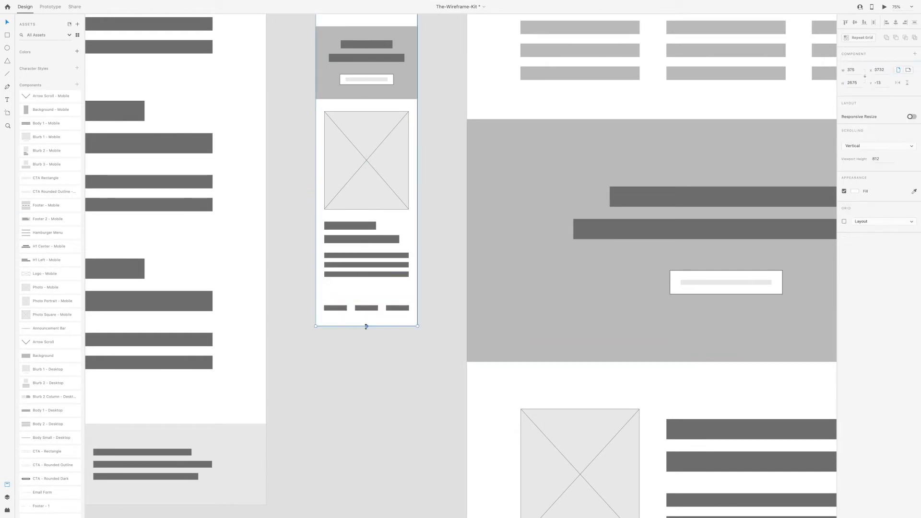
scroll(389, 379, "down", 5)
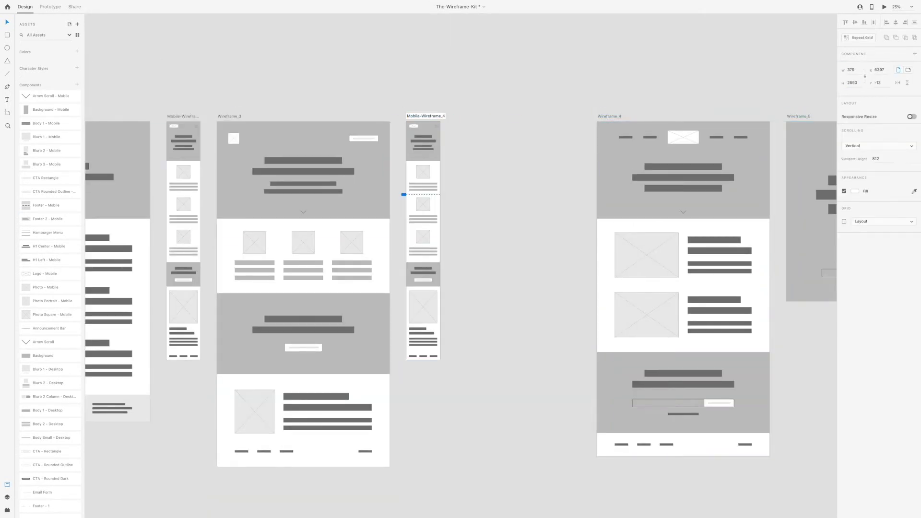
- Place a photo placeholder in the empty mobile artboard, sized to the column width
scroll(512, 240, "up", 5)
scroll(247, 183, "down", 5)
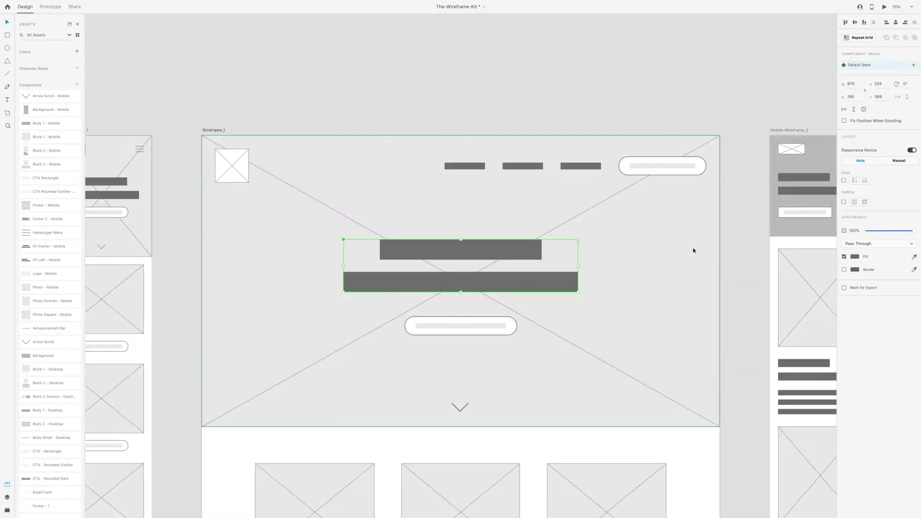
scroll(235, 179, "left", 2)
scroll(231, 177, "down", 3)
scroll(230, 177, "down", 3)
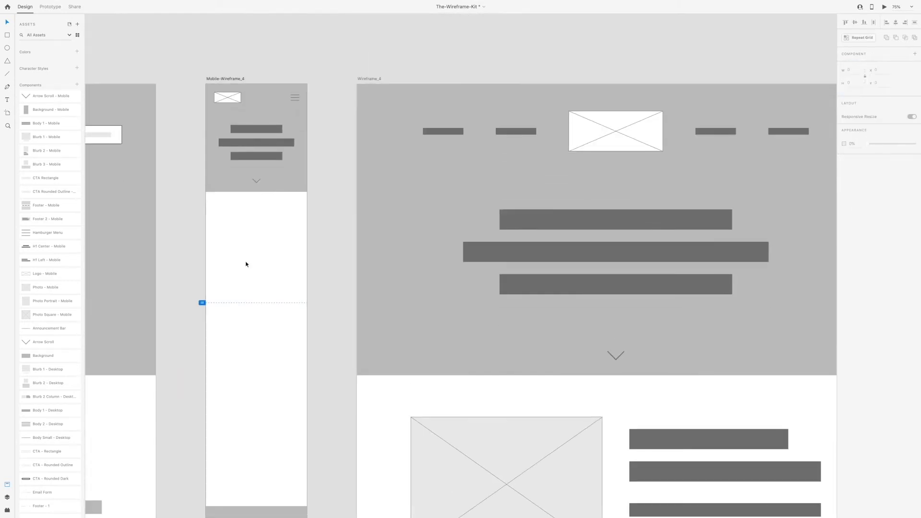
left_click_drag(48, 315, 274, 284)
left_click_drag(294, 317, 300, 277)
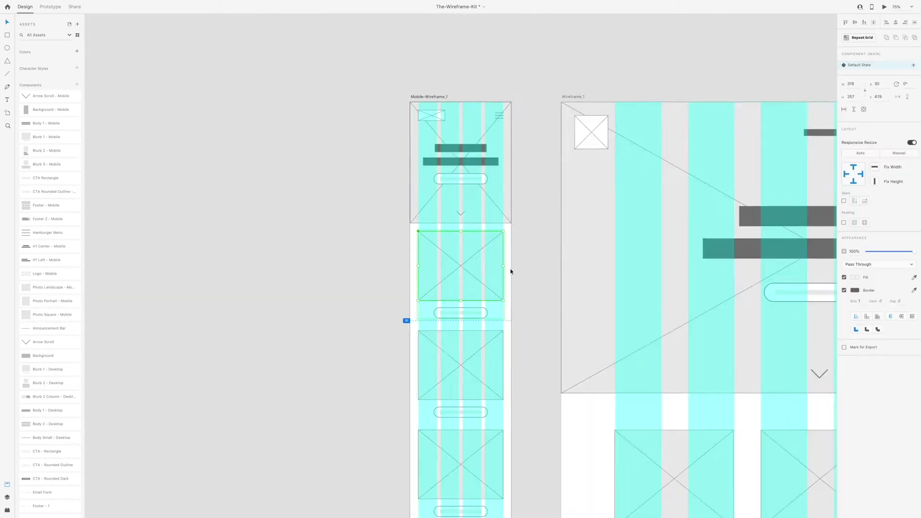
- Add the call-to-action and footer at the mobile artboard bottom, matching the desktop email form
scroll(510, 269, "up", 3)
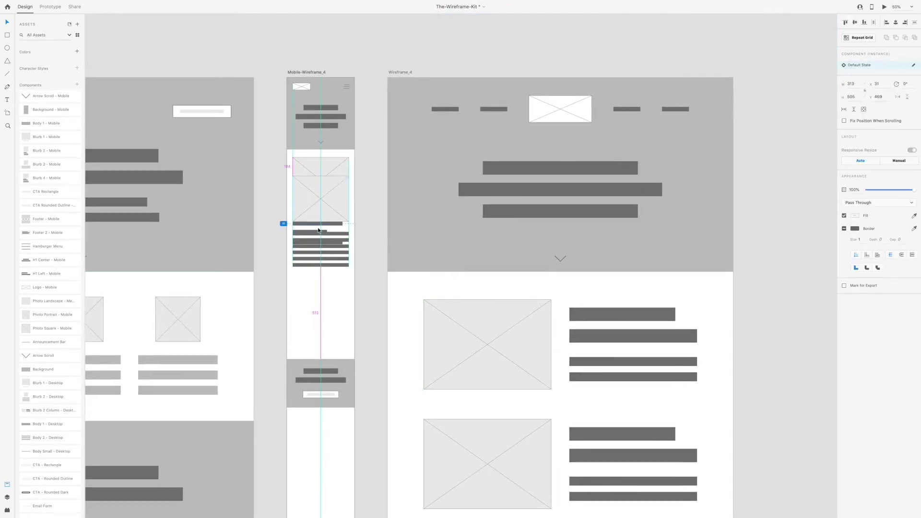
scroll(633, 434, "down", 5)
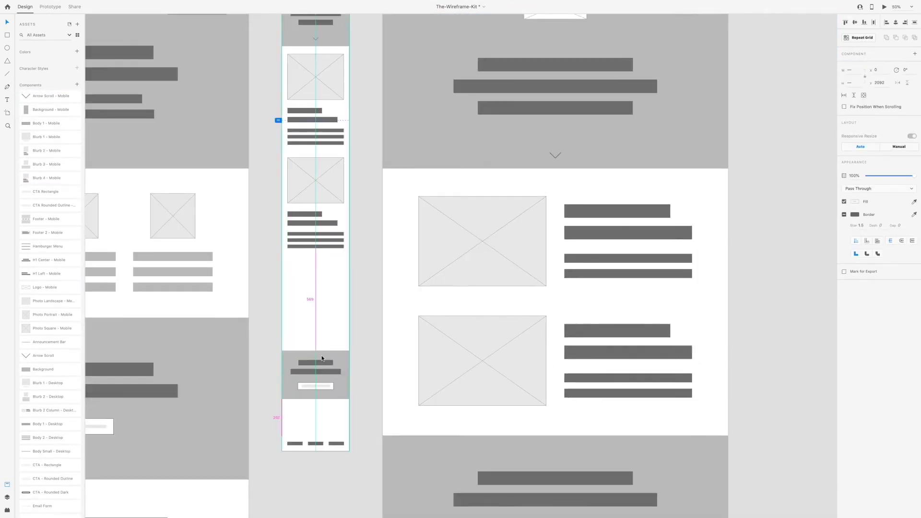
left_click(624, 469)
left_click(304, 461)
left_click(308, 227)
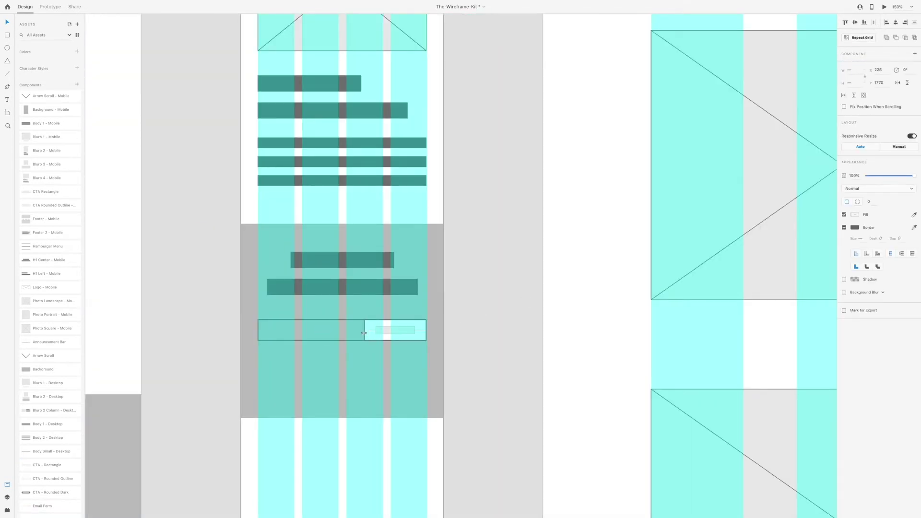
scroll(356, 320, "down", 3)
left_click_drag(64, 213, 410, 387)
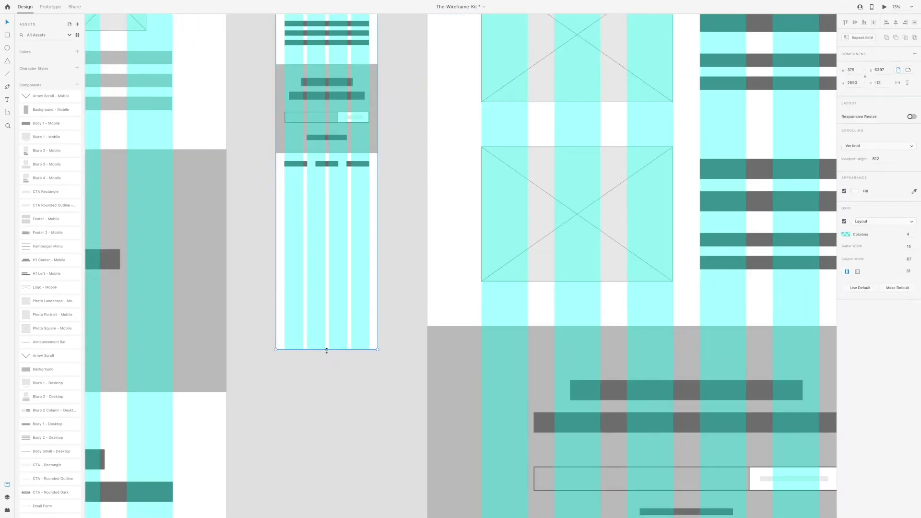
left_click(283, 336)
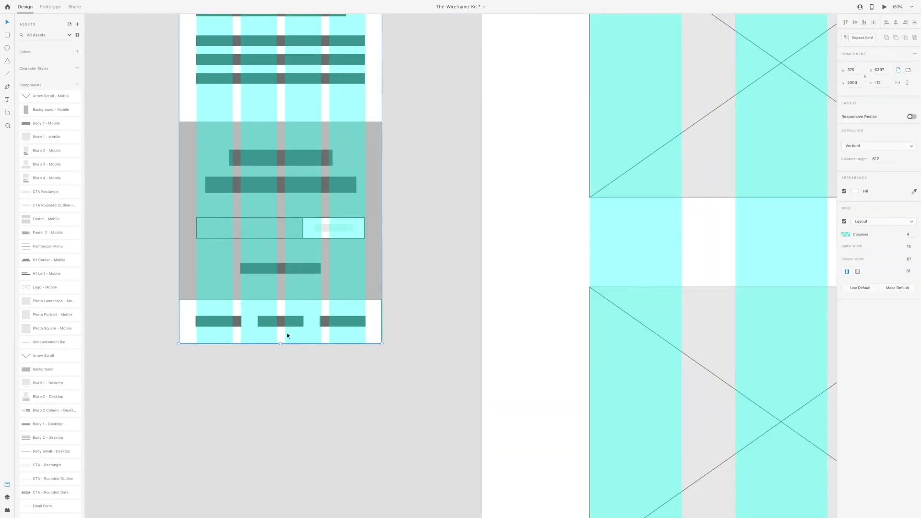
- Move the grey bar to the top of the Mobile-Wireframe_5 artboard
scroll(288, 336, "down", 10)
scroll(462, 192, "up", 5)
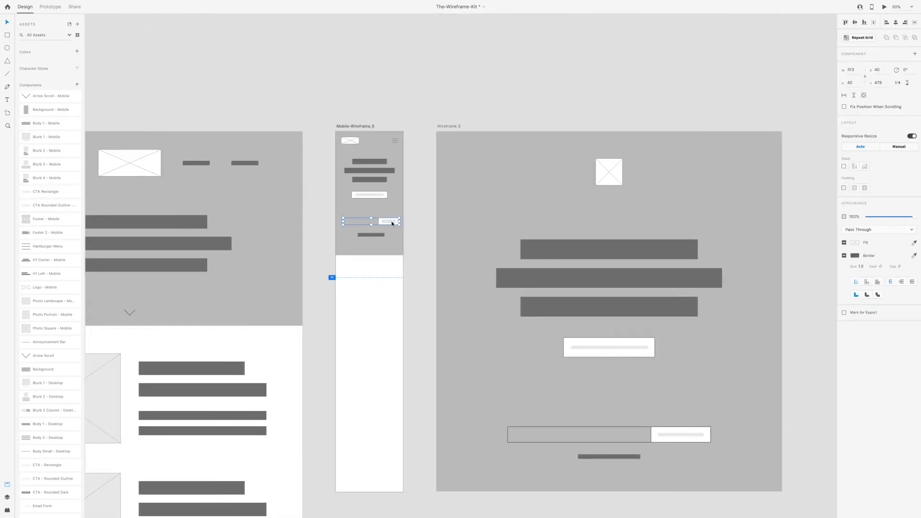
scroll(392, 231, "down", 2)
scroll(365, 231, "right", 1)
left_click(344, 232)
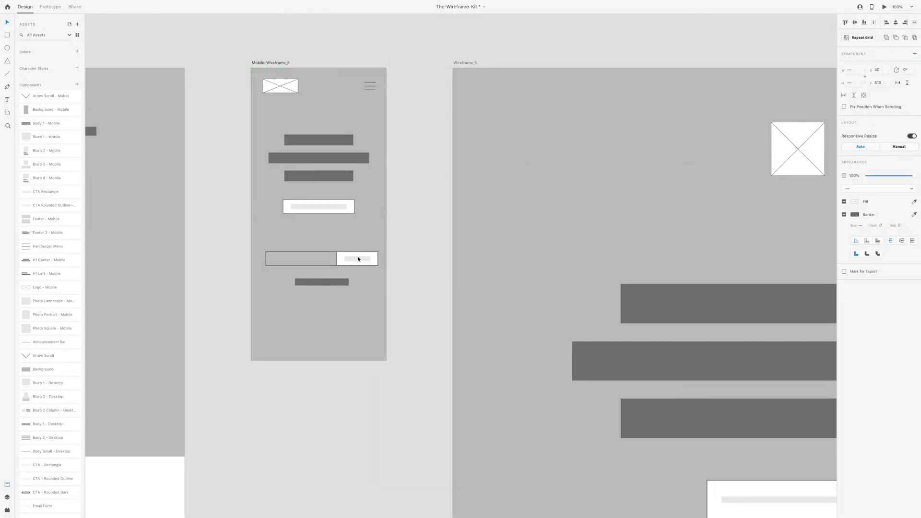
scroll(407, 229, "up", 2)
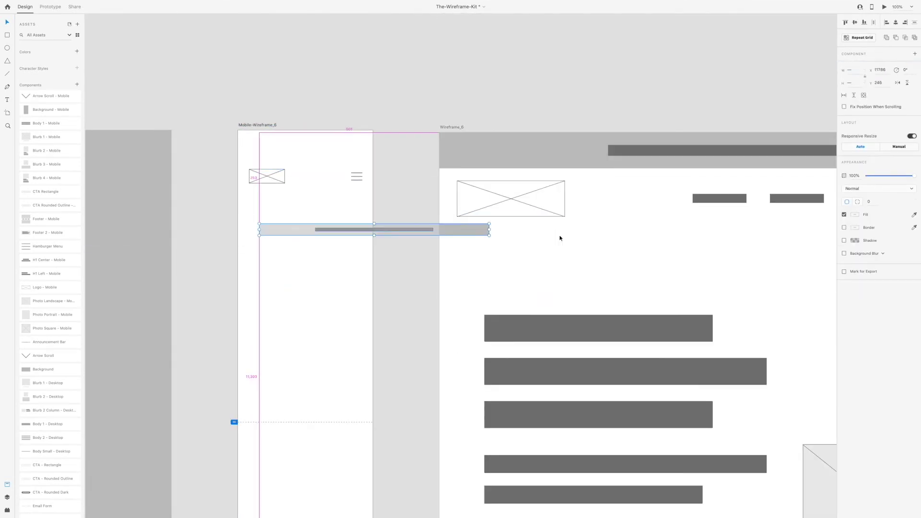
left_click_drag(482, 230, 462, 137)
- Move the announcement bar to the top of Mobile-Wireframe_6 and make it a component
key("ctrl+z")
left_click_drag(362, 209, 304, 144)
scroll(304, 167, "up", 1)
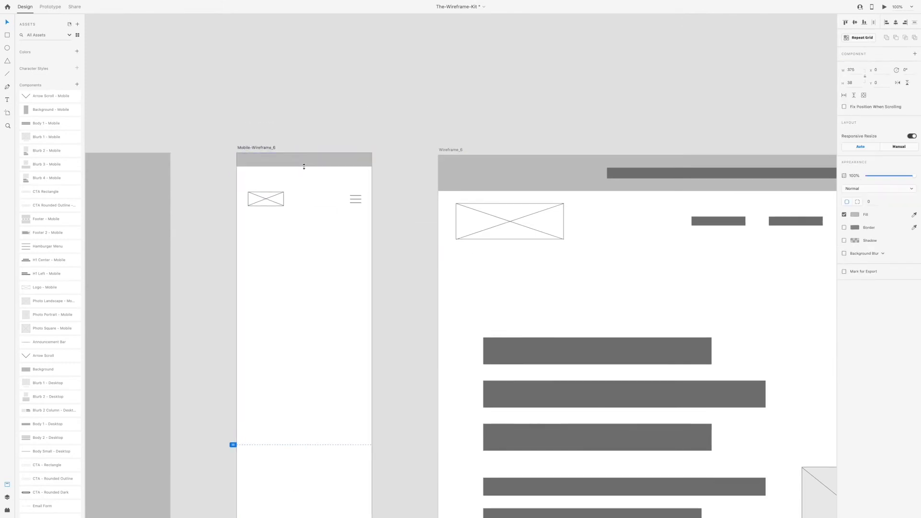
key("Escape")
key("ctrl+k")
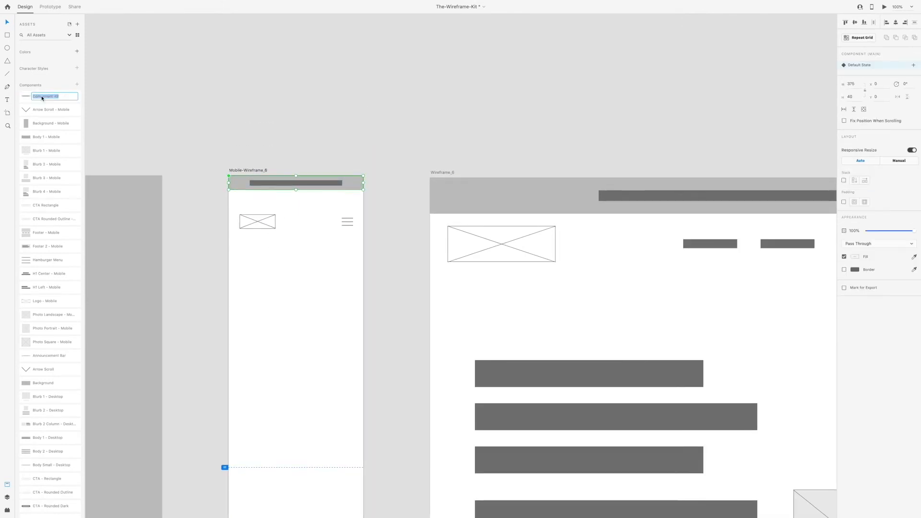
- Add the H1 Left - Mobile heading with body text below it
scroll(350, 273, "down", 3)
key("ctrl+minus")
left_click_drag(47, 287, 347, 197)
left_click_drag(48, 136, 339, 218)
- Add rounded outline buttons and save the filled button as component 'CTA'
key("ctrl+plus")
key("ctrl+minus")
left_click_drag(52, 218, 329, 226)
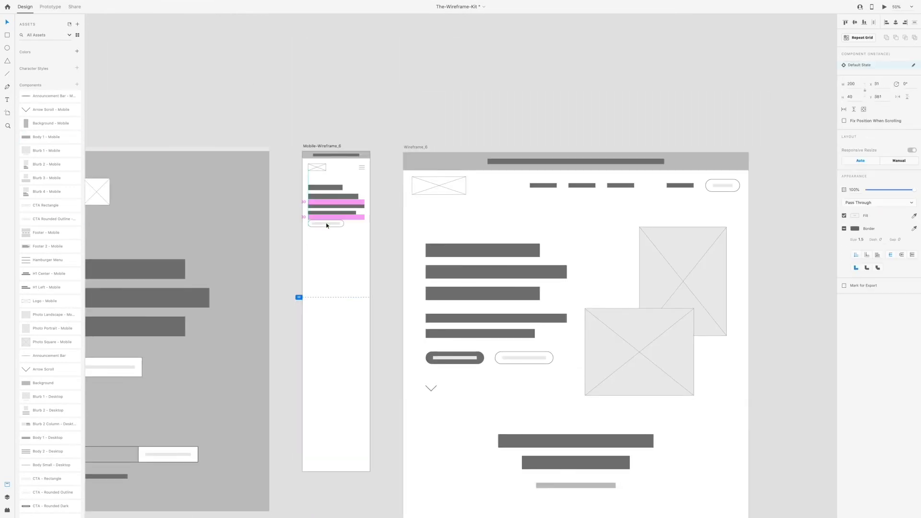
key("ctrl+plus")
scroll(259, 277, "down", 3)
key("ctrl+k")
type("CTA Rounded - Mobile")
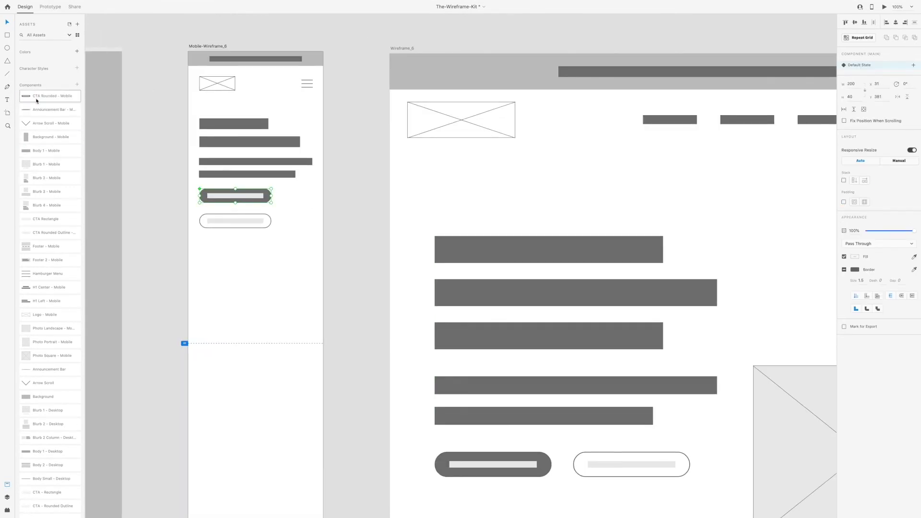
key("Return")
- Place a portrait photo placeholder and a landscape photo below the buttons
scroll(48, 192, "down", 1)
scroll(208, 281, "down", 3)
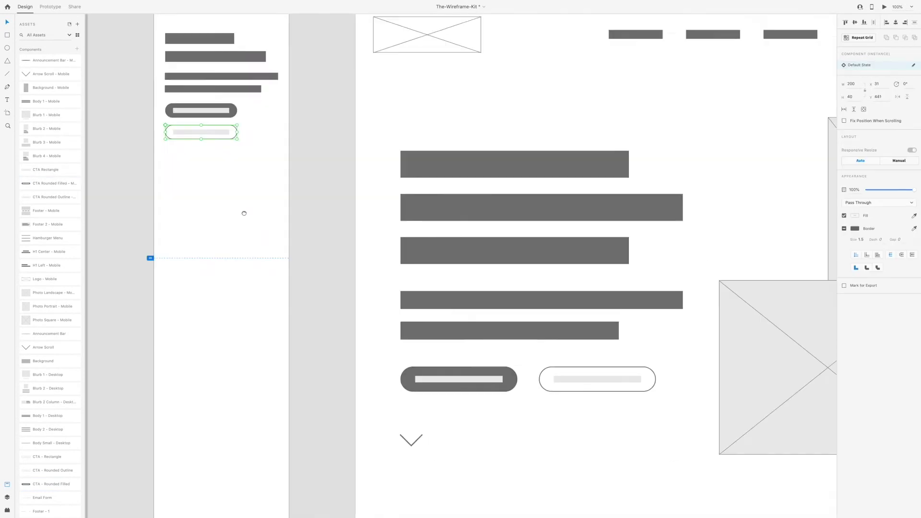
key("ctrl+minus")
left_click_drag(48, 306, 282, 269)
scroll(281, 269, "down", 10)
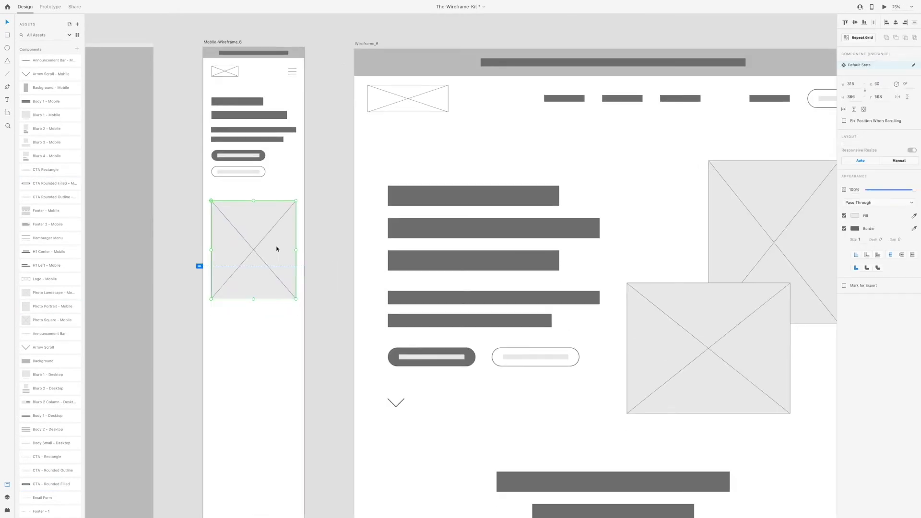
scroll(514, 192, "up", 10)
left_click(319, 304)
scroll(318, 304, "down", 4)
left_click_drag(48, 293, 229, 228)
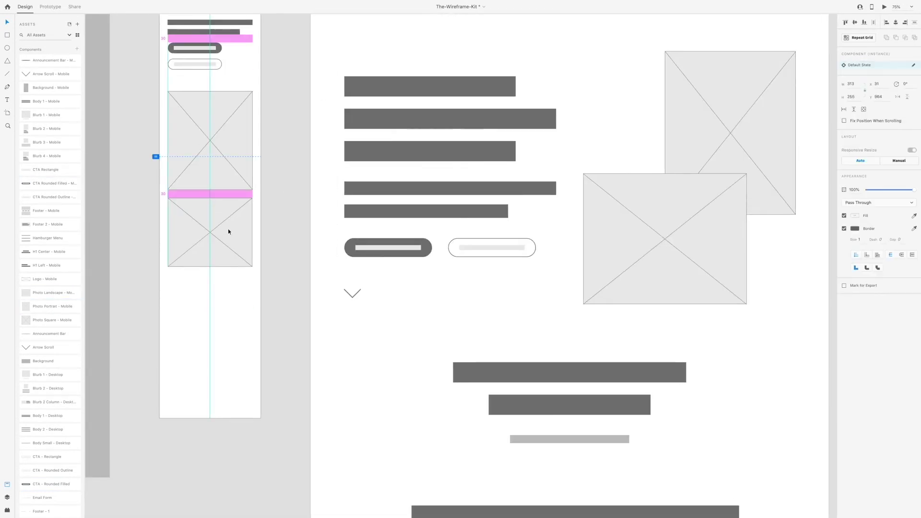
- Add a heading bar pair below the photos
scroll(229, 228, "down", 3)
left_click_drag(48, 252, 221, 207)
right_click(555, 342)
- Add a small body-text bar under the mobile heading, with a heading bar beneath
left_click(577, 415)
scroll(285, 390, "down", 3)
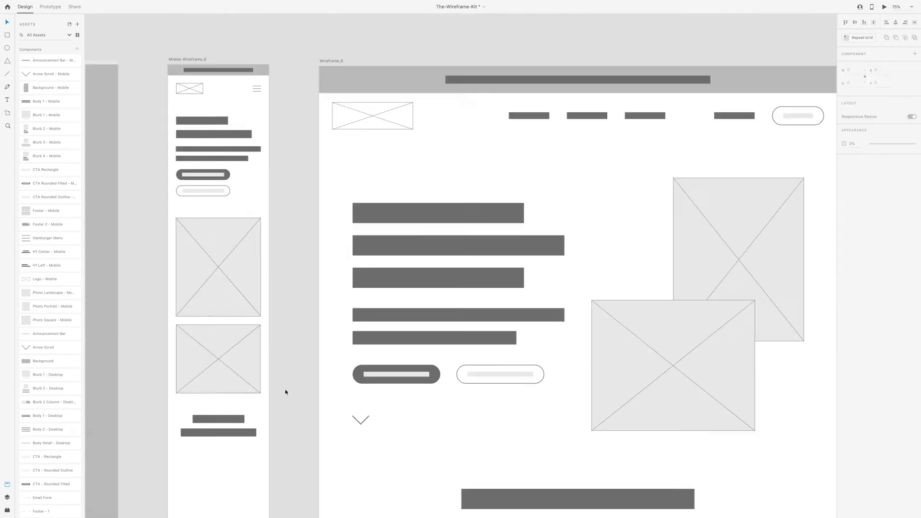
left_click_drag(48, 442, 236, 283)
scroll(120, 291, "up", 3)
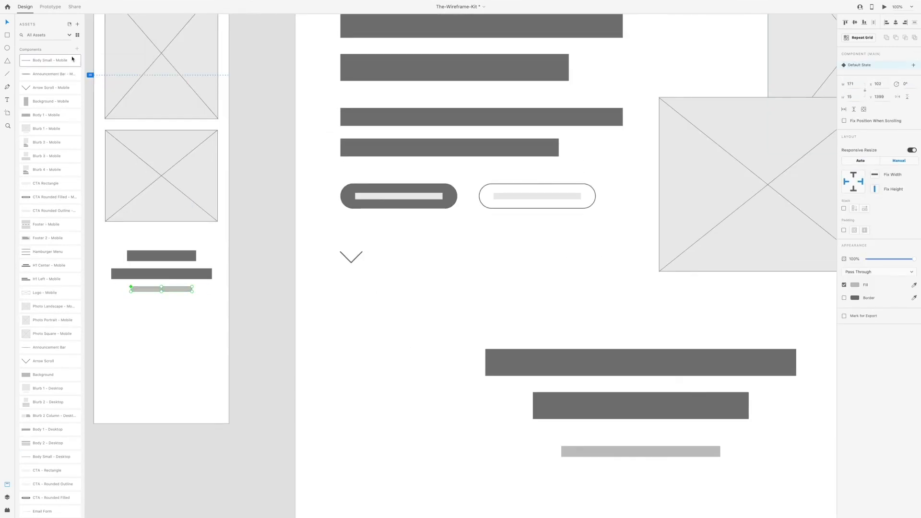
scroll(365, 251, "down", 3)
left_click_drag(267, 158, 269, 207)
- Add Blurb 3 and further blurb blocks to the mobile artboard
scroll(269, 207, "left", 3)
left_click_drag(55, 158, 297, 148)
scroll(319, 192, "down", 2)
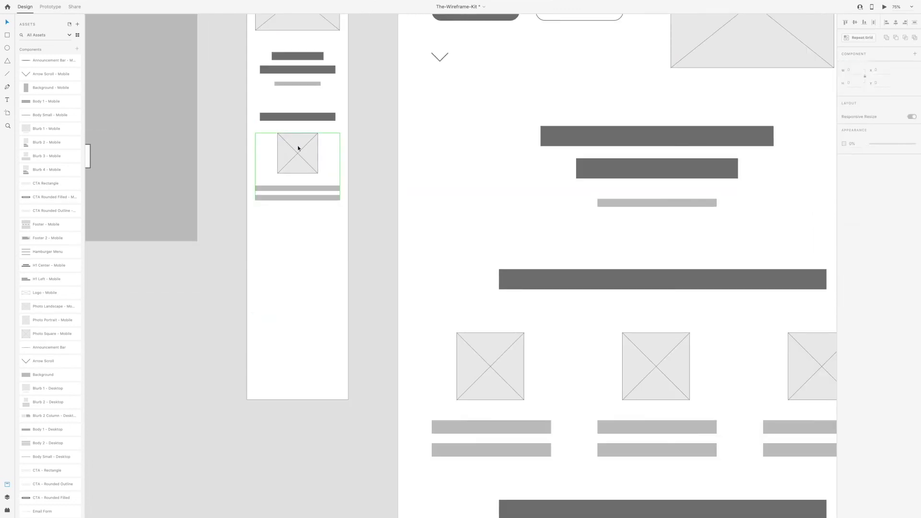
scroll(298, 148, "down", 5)
left_click_drag(48, 197, 291, 294)
scroll(263, 189, "down", 3)
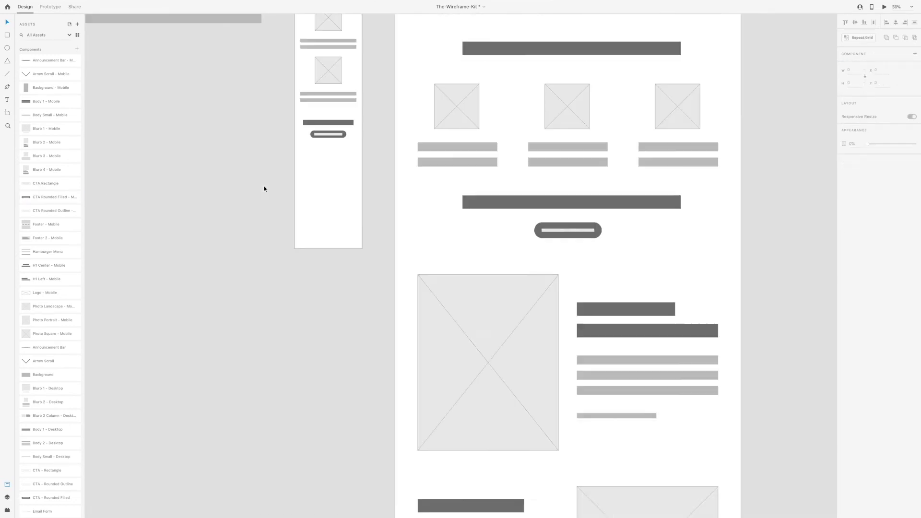
left_click_drag(54, 169, 326, 215)
- Make the blurb's body text element a reusable component
scroll(320, 320, "up", 3)
left_click(251, 284)
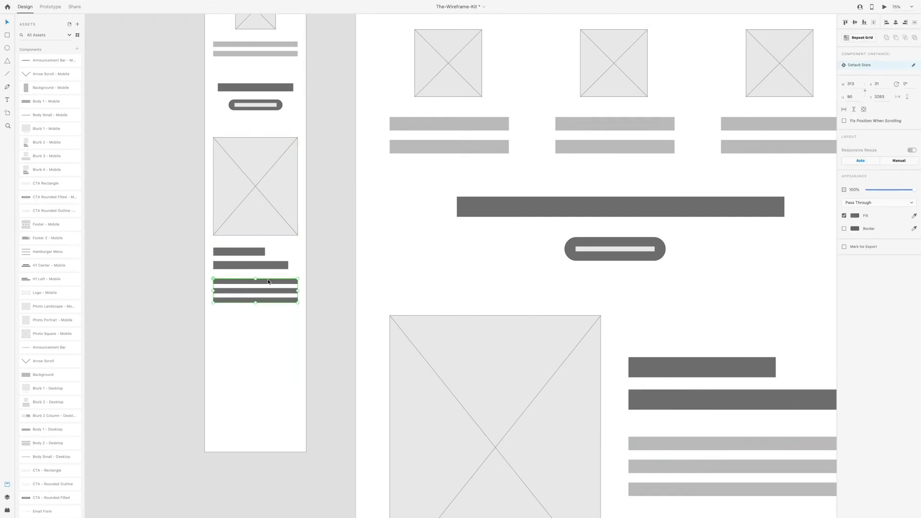
key("super+k")
- Move the blurb further down and place its image below the text
scroll(264, 368, "down", 5)
left_click(240, 253)
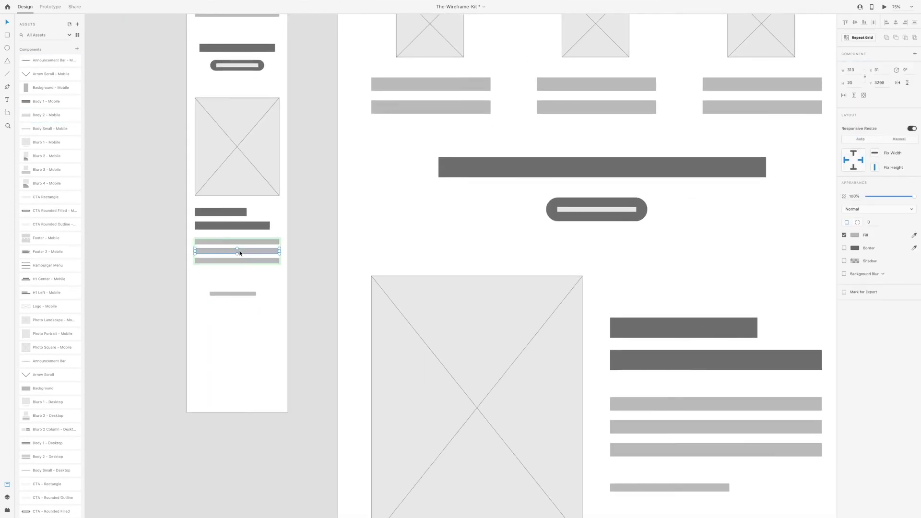
scroll(183, 267, "down", 5)
scroll(347, 198, "down", 3)
left_click_drag(194, 36, 229, 269)
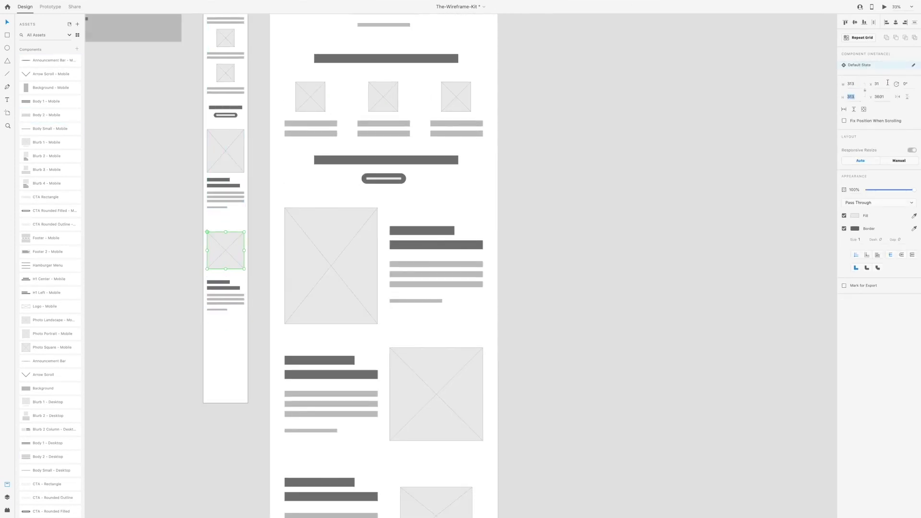
left_click(226, 251)
scroll(246, 339, "down", 3)
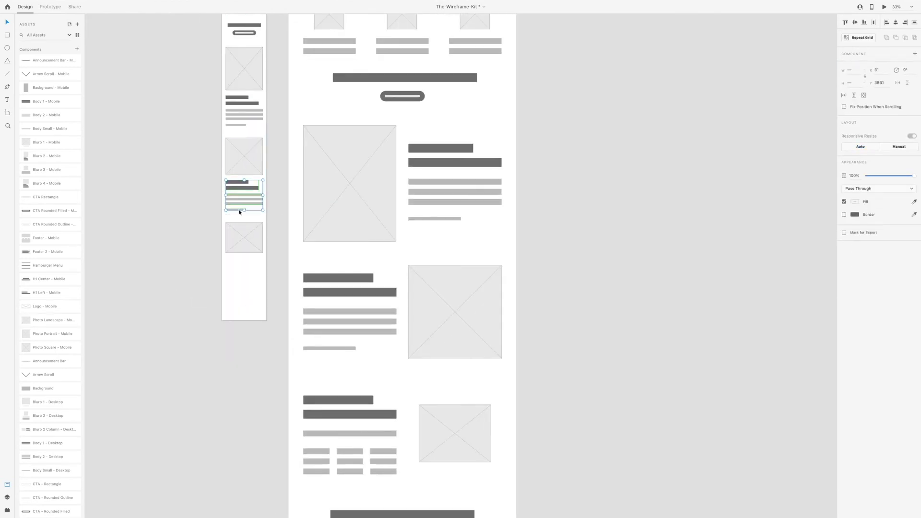
scroll(240, 212, "up", 10)
- Turn the blurb's small bottom bar into a repeat grid
double_click(203, 168)
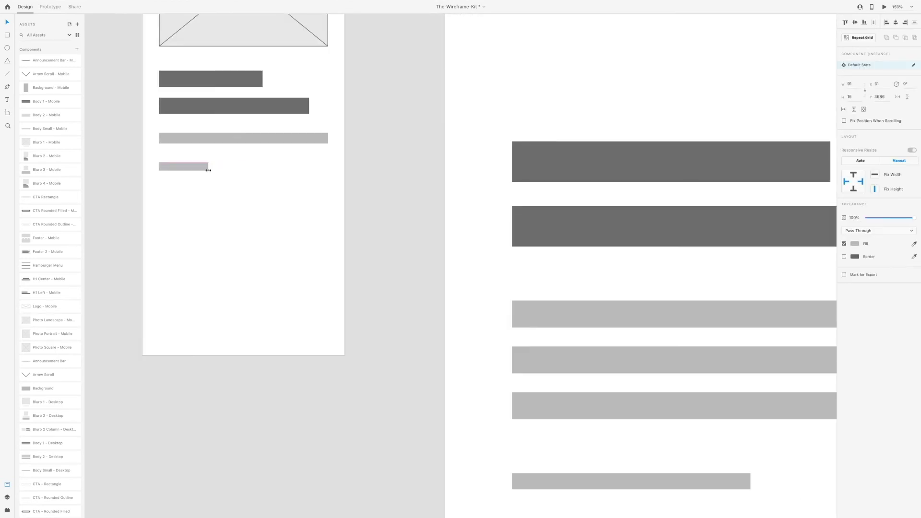
key("ctrl+z")
scroll(292, 239, "down", 5)
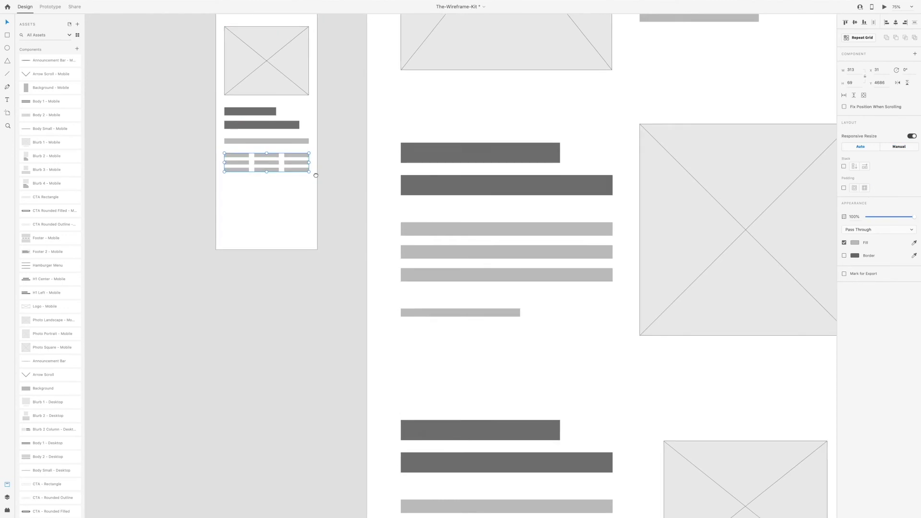
left_click(311, 177)
- Repeat the image placeholders into a tighter three-column, two-row grid
scroll(328, 207, "down", 3)
scroll(328, 207, "down", 5)
scroll(328, 206, "up", 3)
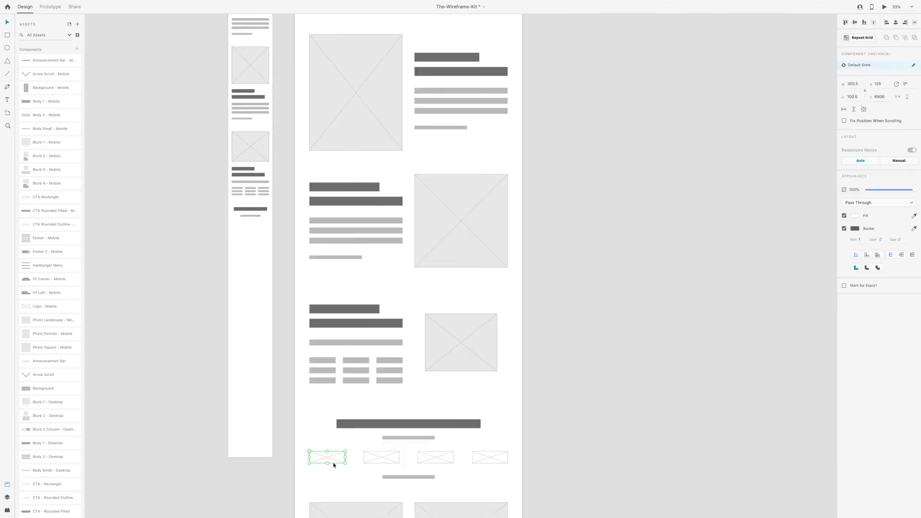
scroll(497, 251, "up", 5)
scroll(165, 228, "up", 5)
left_click_drag(280, 263, 331, 265)
left_click_drag(246, 277, 247, 307)
- Select a bar in the mobile blurb section
scroll(319, 256, "down", 5)
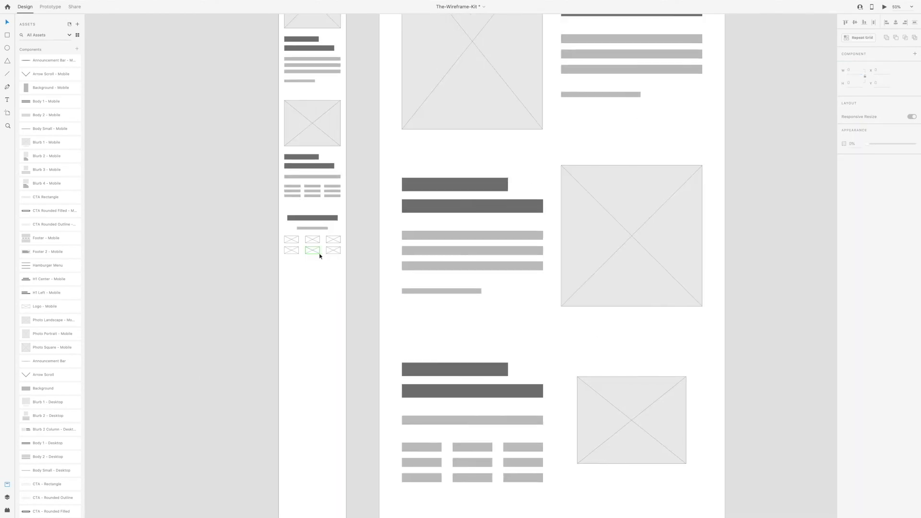
scroll(319, 256, "down", 5)
left_click(267, 119)
scroll(282, 68, "up", 4)
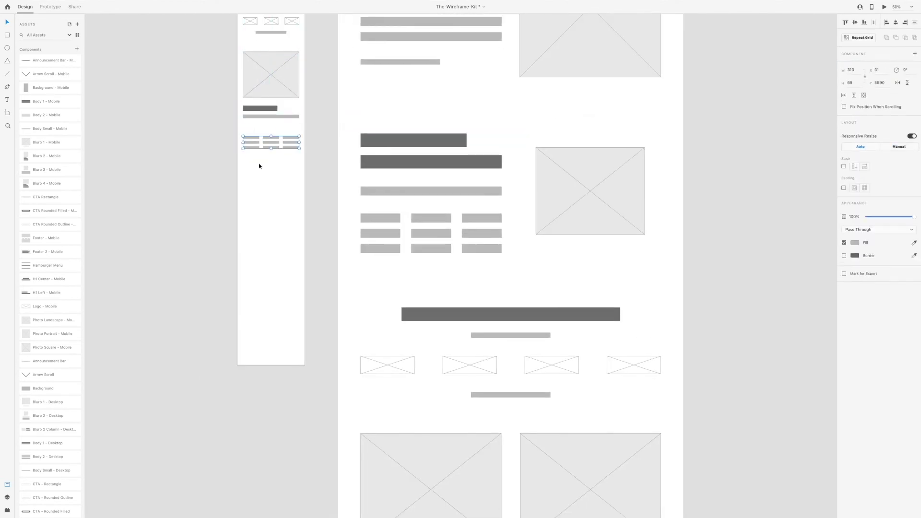
scroll(259, 164, "down", 3)
scroll(263, 33, "up", 5)
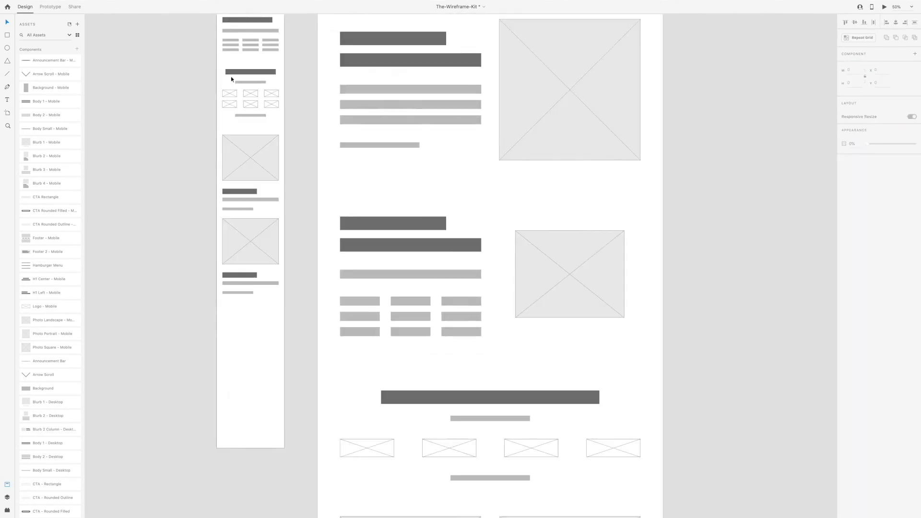
scroll(366, 280, "left", 3)
scroll(366, 280, "down", 5)
scroll(372, 140, "up", 5)
scroll(323, 271, "right", 2)
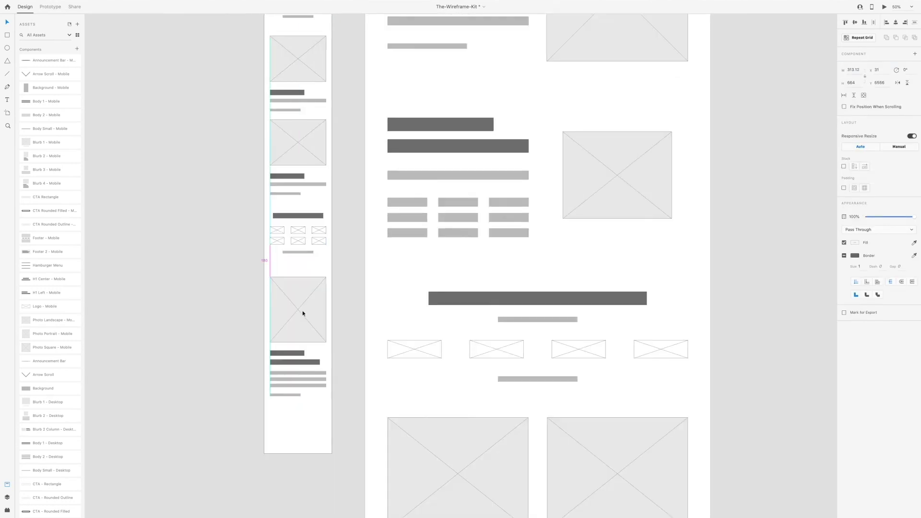
scroll(302, 313, "down", 6)
- Add the grey background section with a rounded call-to-action button inside it
left_click(284, 220)
left_click_drag(284, 220, 283, 203)
scroll(364, 239, "left", 2)
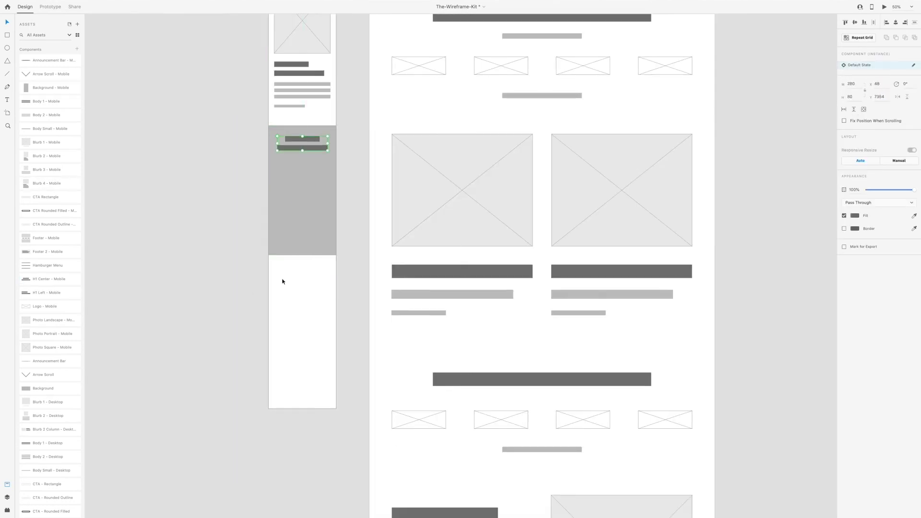
left_click_drag(283, 281, 305, 166)
key("Return")
- Drag the desktop social icons into the mobile artboard and make them a 'Social Icons - Mobile' component
scroll(431, 287, "down", 10)
left_click(505, 292)
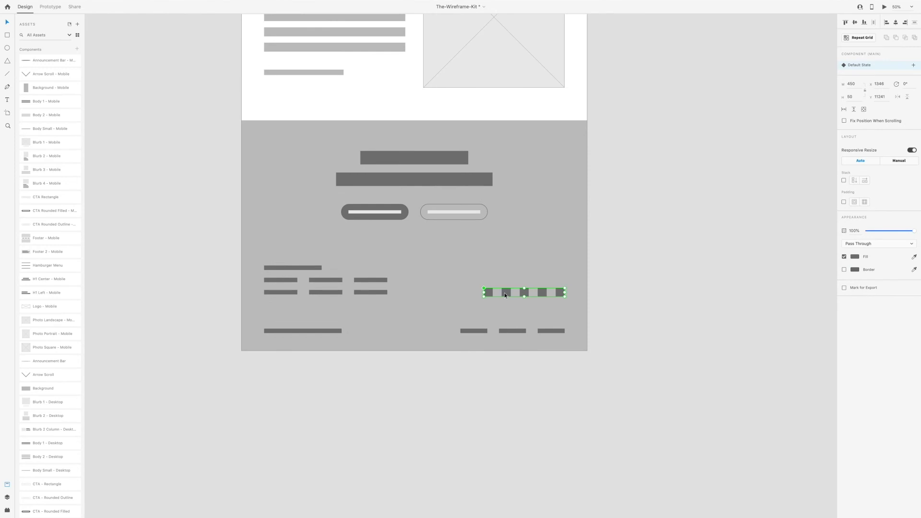
scroll(431, 240, "up", 10)
left_click_drag(504, 293, 309, 233)
key("ctrl+k")
- Place the footer text and icons in the grey section and resize the grey background to fit
scroll(431, 288, "down", 10)
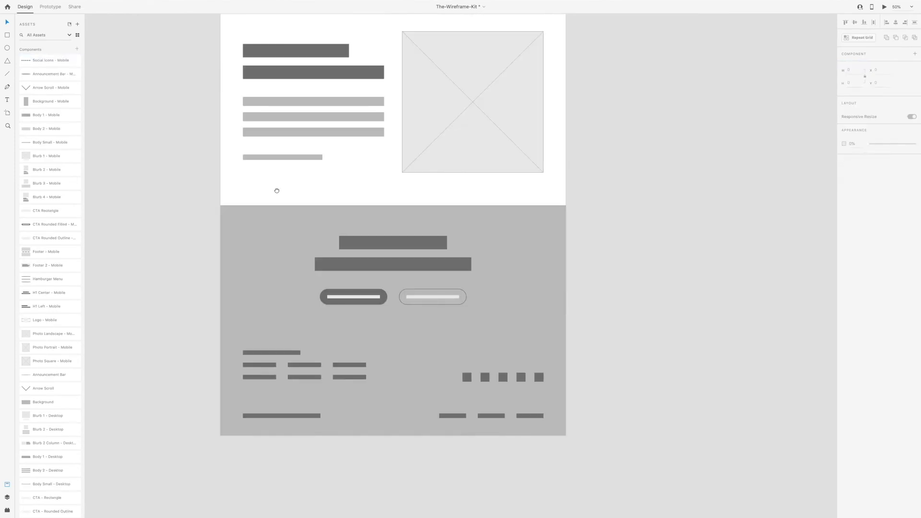
scroll(432, 240, "up", 10)
left_click_drag(249, 312, 250, 197)
scroll(304, 281, "up", 3)
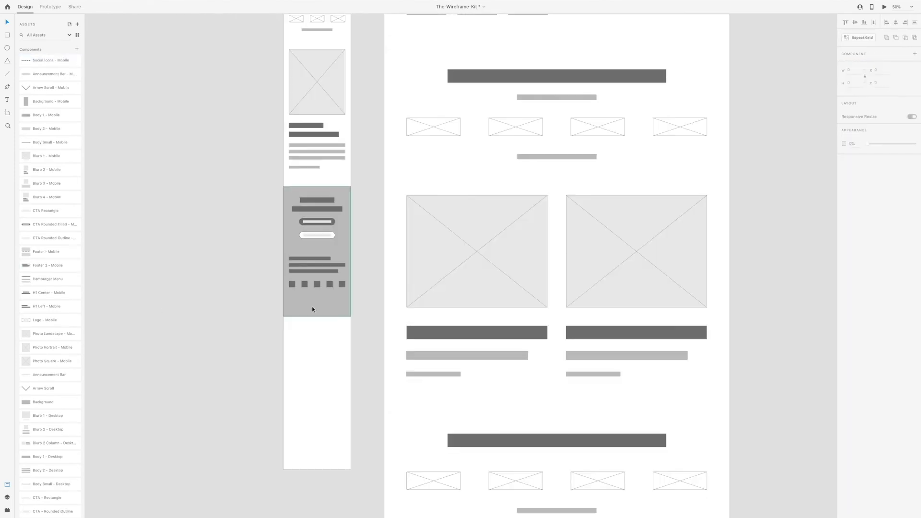
scroll(312, 306, "up", 5)
scroll(312, 307, "down", 3)
left_click_drag(325, 366, 325, 271)
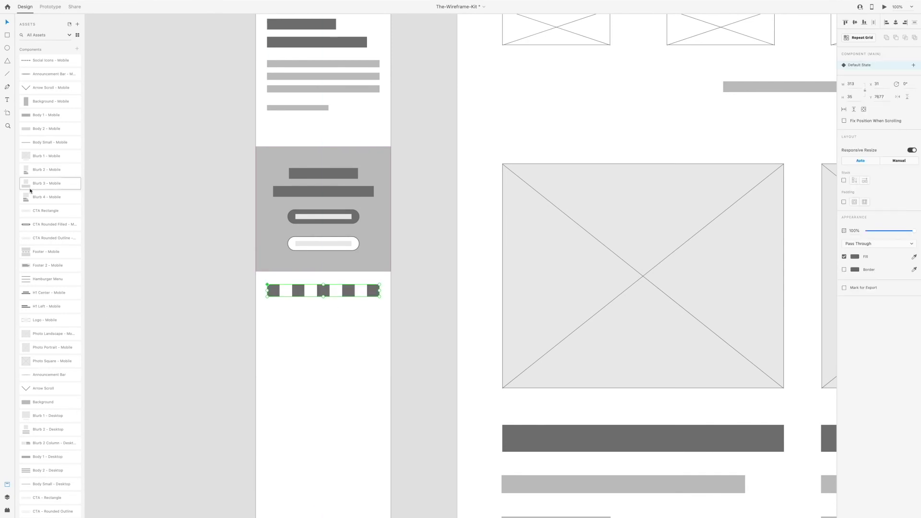
- Bring up the context menu for the footer bar, then select and deselect the desktop photo placeholder
right_click(339, 342)
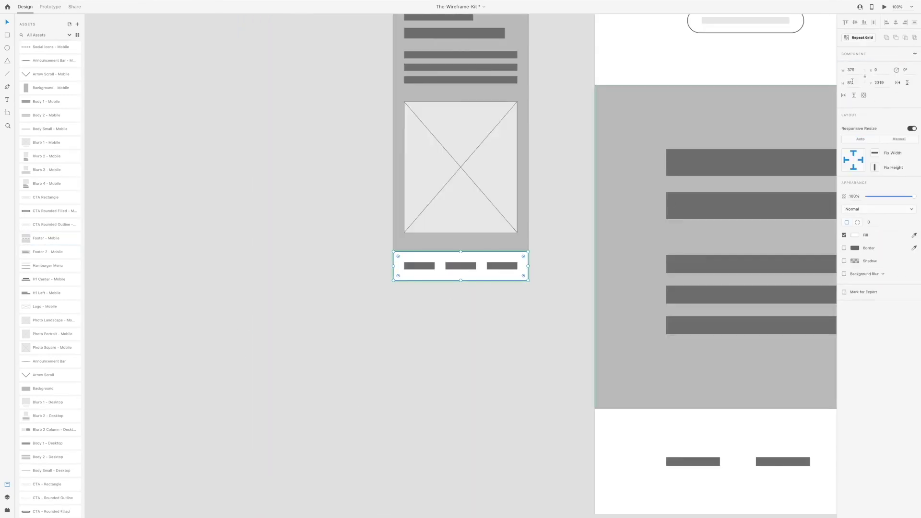
scroll(461, 259, "down", 5)
scroll(461, 259, "up", 8)
scroll(330, 137, "down", 3)
scroll(330, 138, "down", 5)
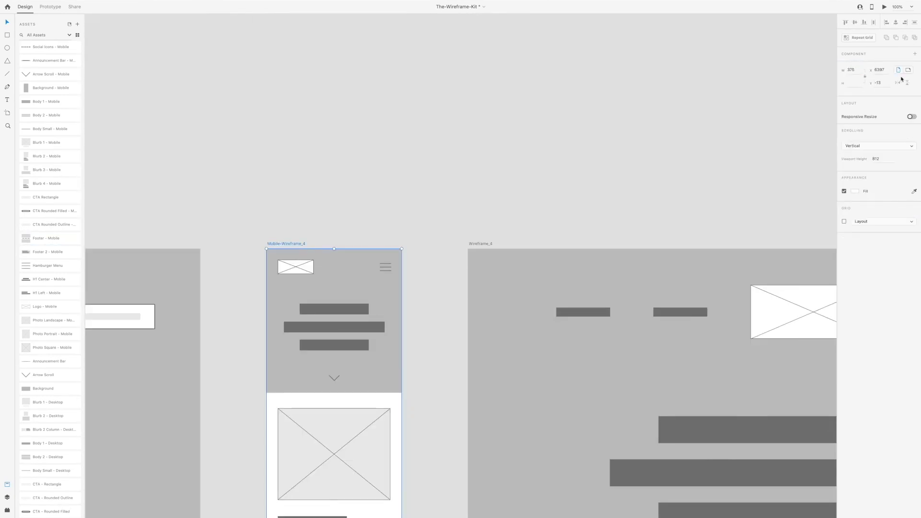
scroll(294, 242, "up", 5)
left_click(509, 210)
scroll(337, 257, "down", 10)
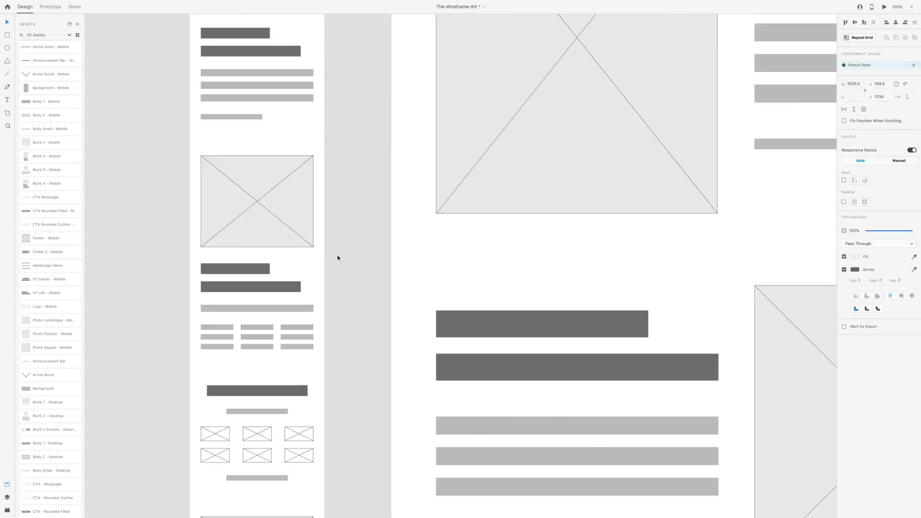
left_click(245, 295)
scroll(278, 312, "up", 4)
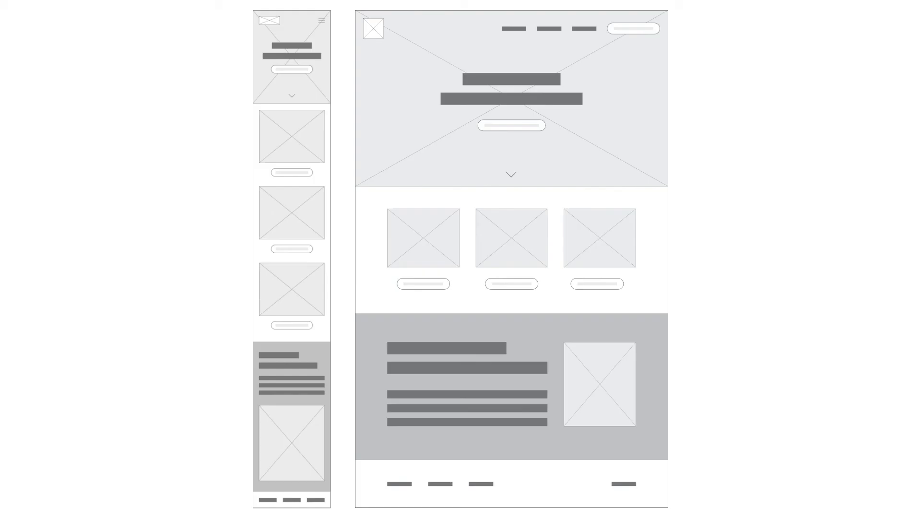